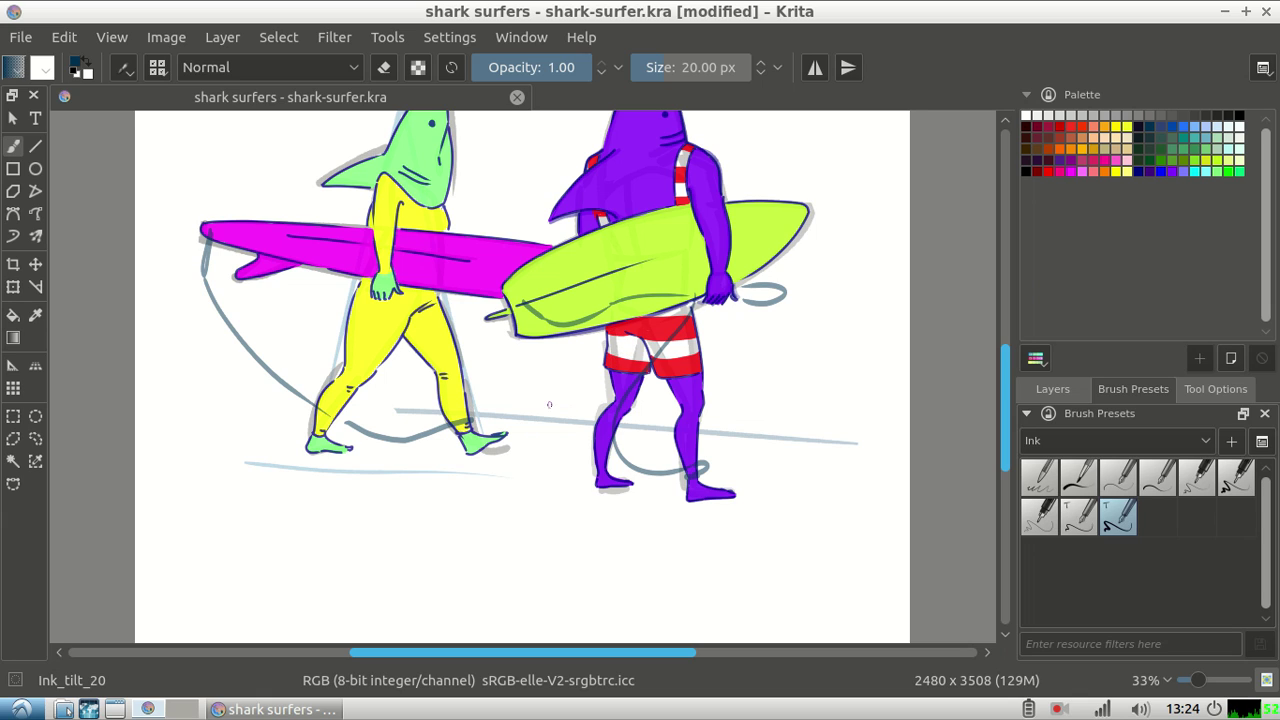
# Step: Show the Layers panel and make the edit layer the active painting layer
pyautogui.moveTo(397, 302); pyautogui.dragTo(377, 384)
pyautogui.click(1062, 389)
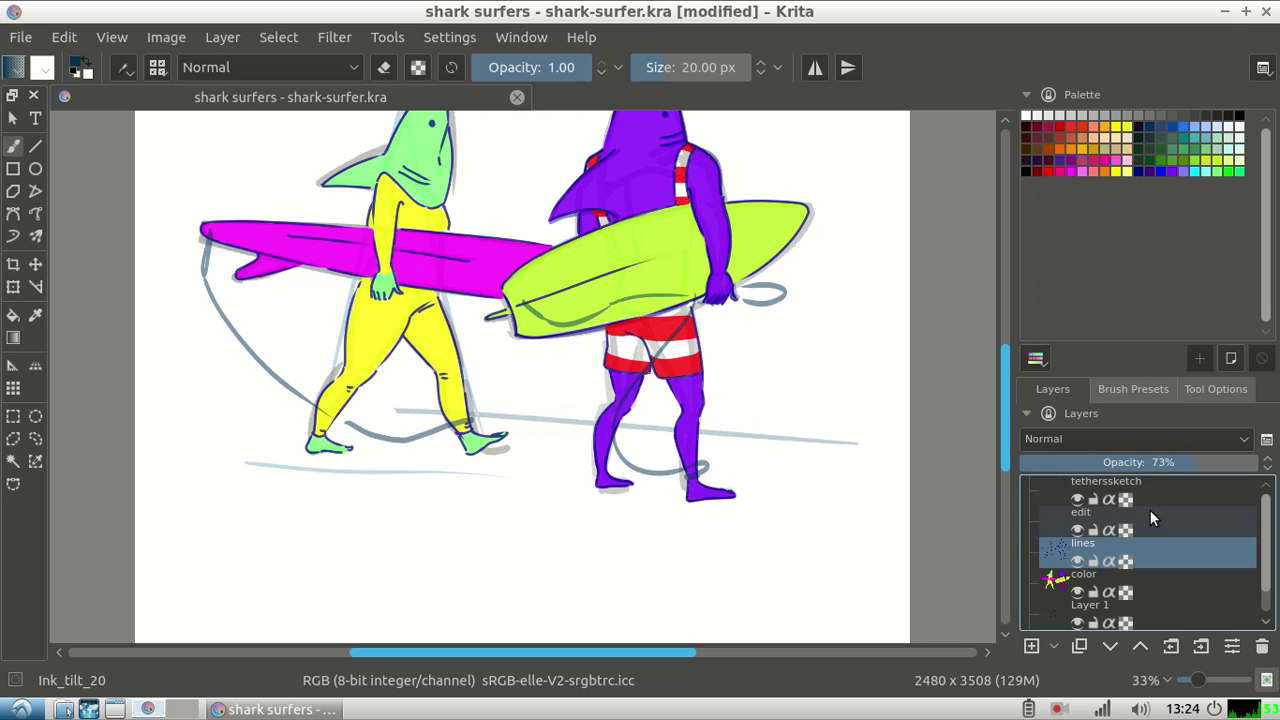
pyautogui.click(1150, 512)
# Step: Undo a trial ink stroke on the yellow leg and browse the Settings menu without changes
pyautogui.moveTo(418, 306); pyautogui.dragTo(410, 402)
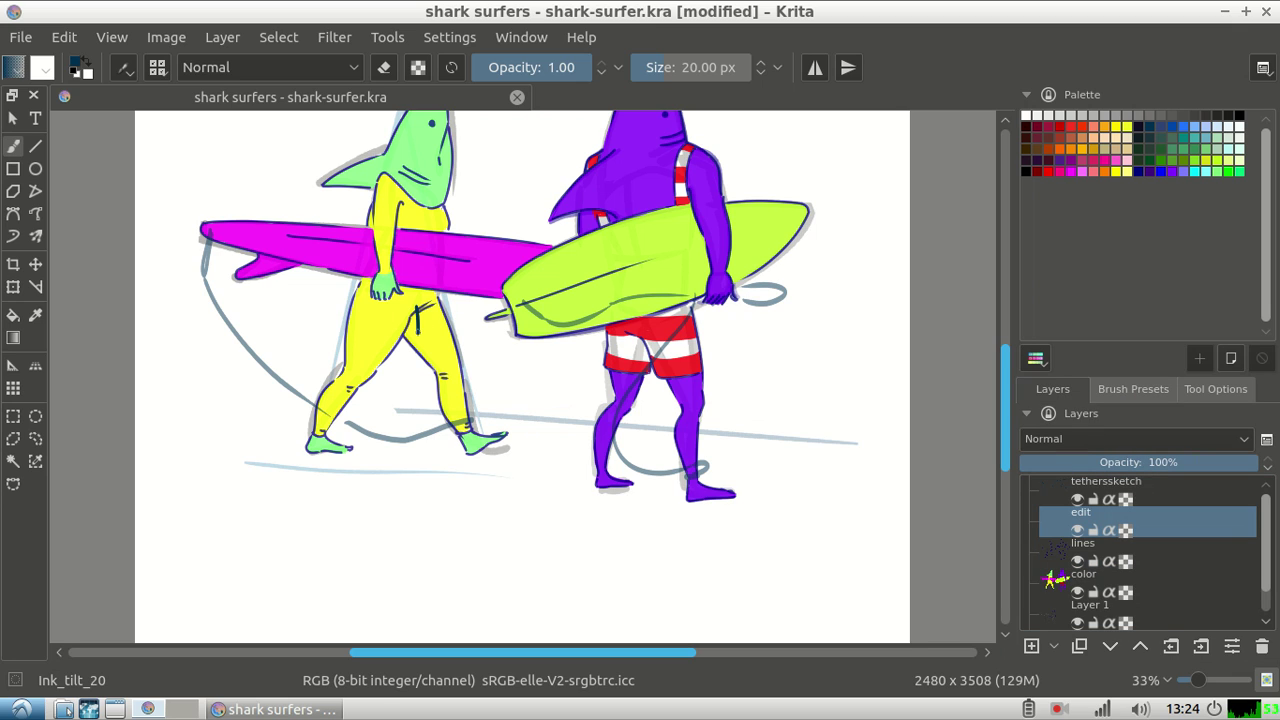
pyautogui.hotkey('ctrl', 'z')
pyautogui.click(222, 38)
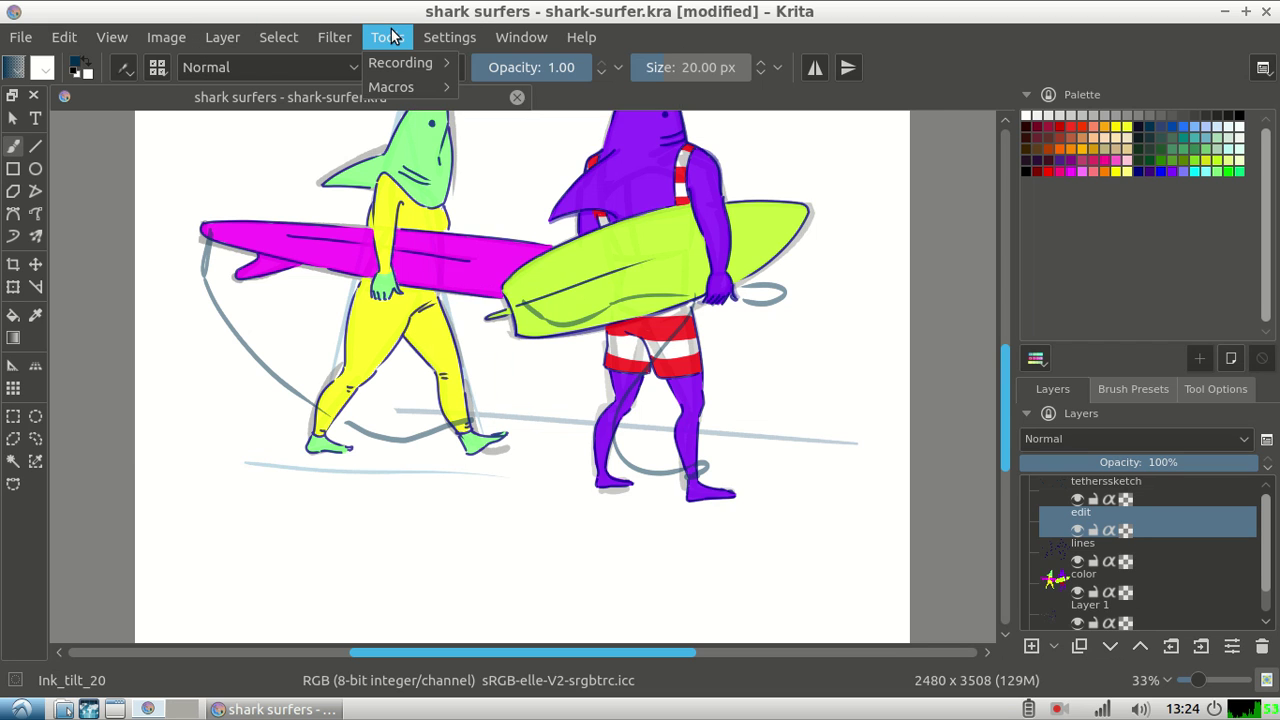
pyautogui.click(449, 40)
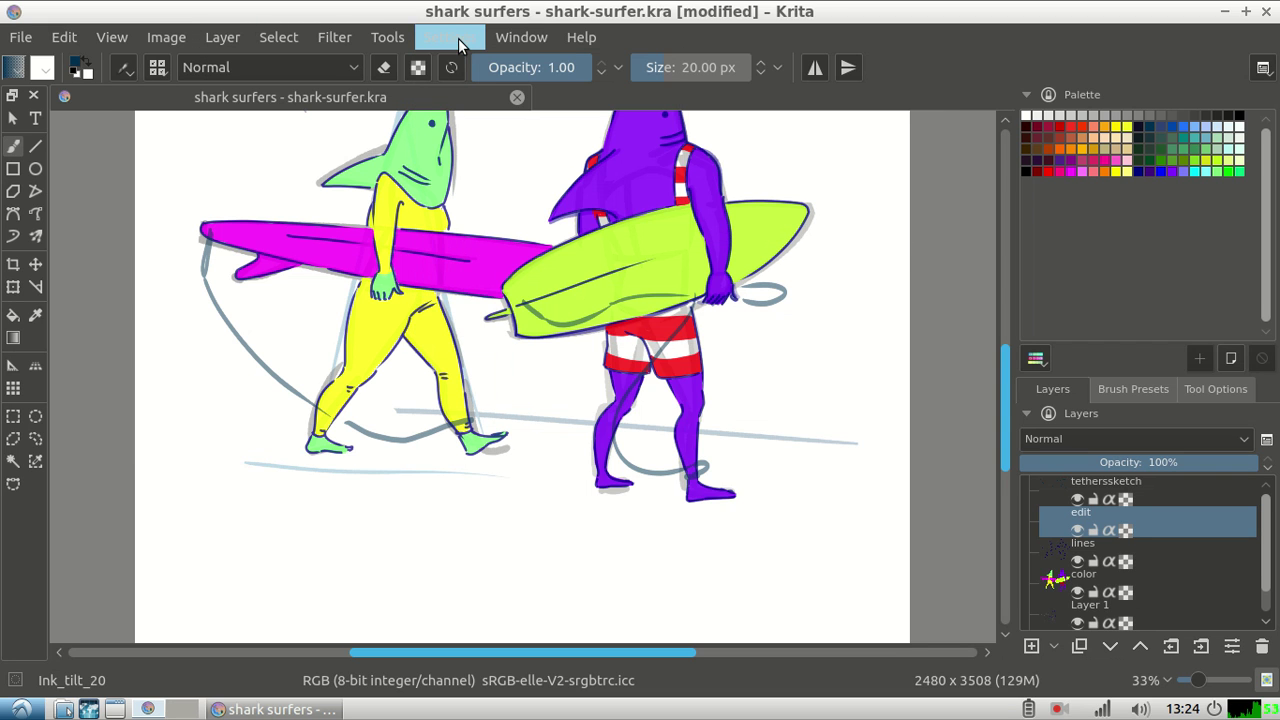
# Step: Zoom in on the yellow shark's legs and undo a trial contour line
pyautogui.press('+')
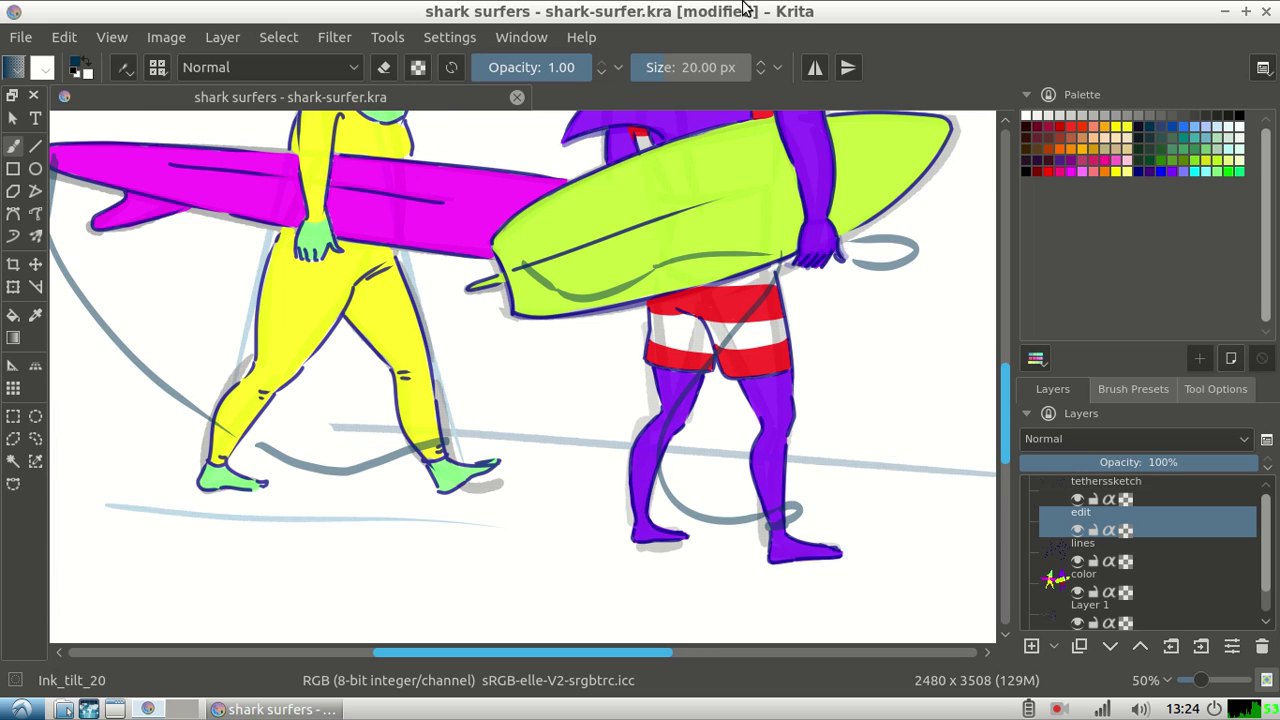
pyautogui.press('+')
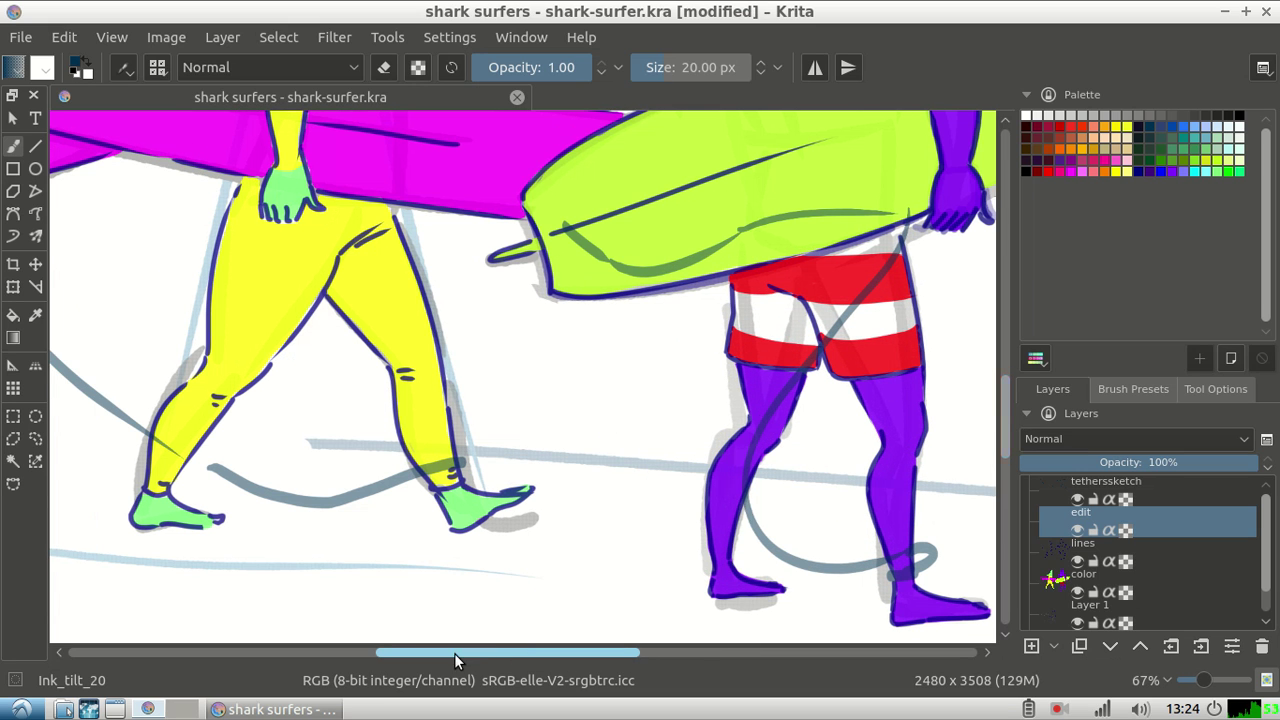
pyautogui.moveTo(454, 653); pyautogui.dragTo(397, 654)
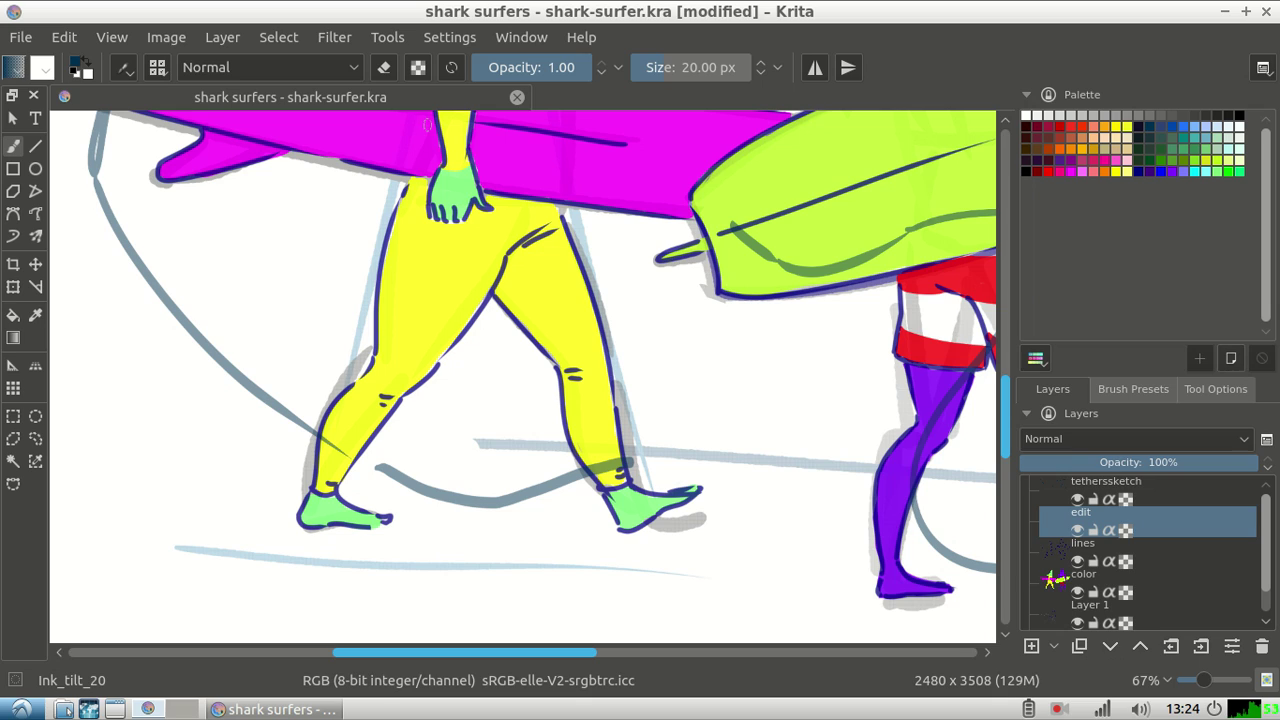
pyautogui.moveTo(418, 140); pyautogui.dragTo(505, 302)
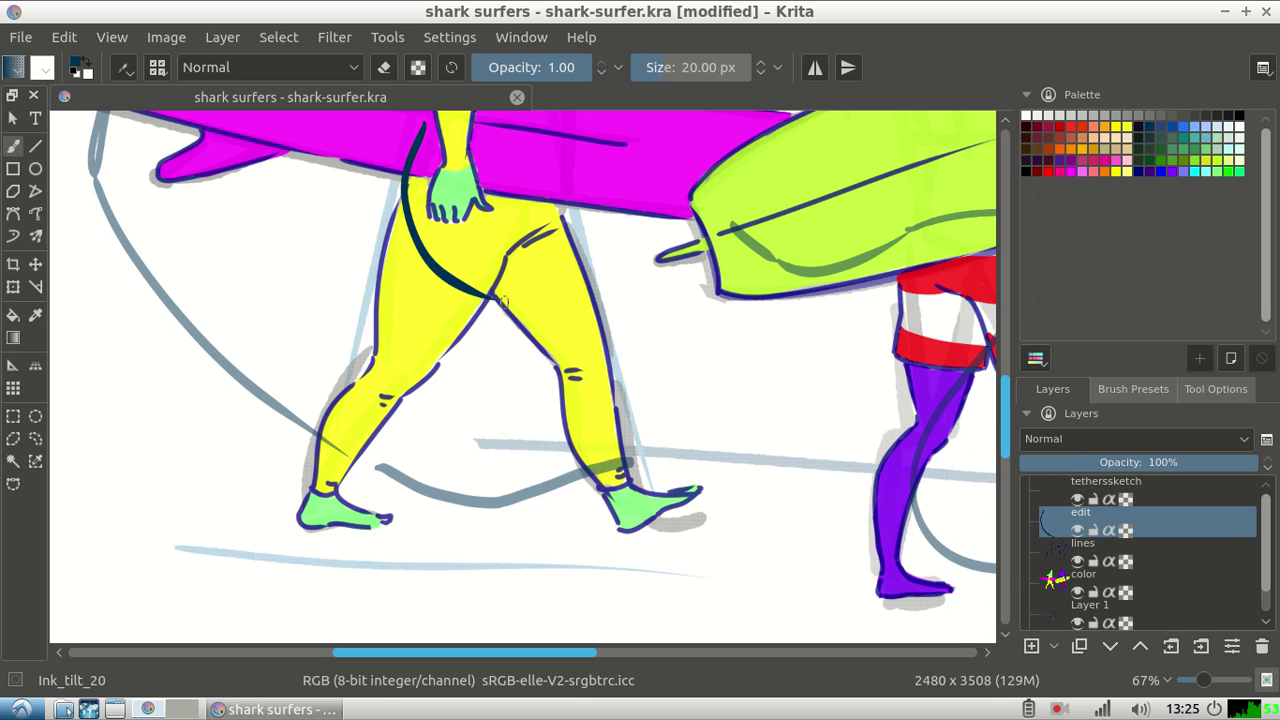
pyautogui.hotkey('ctrl', 'z')
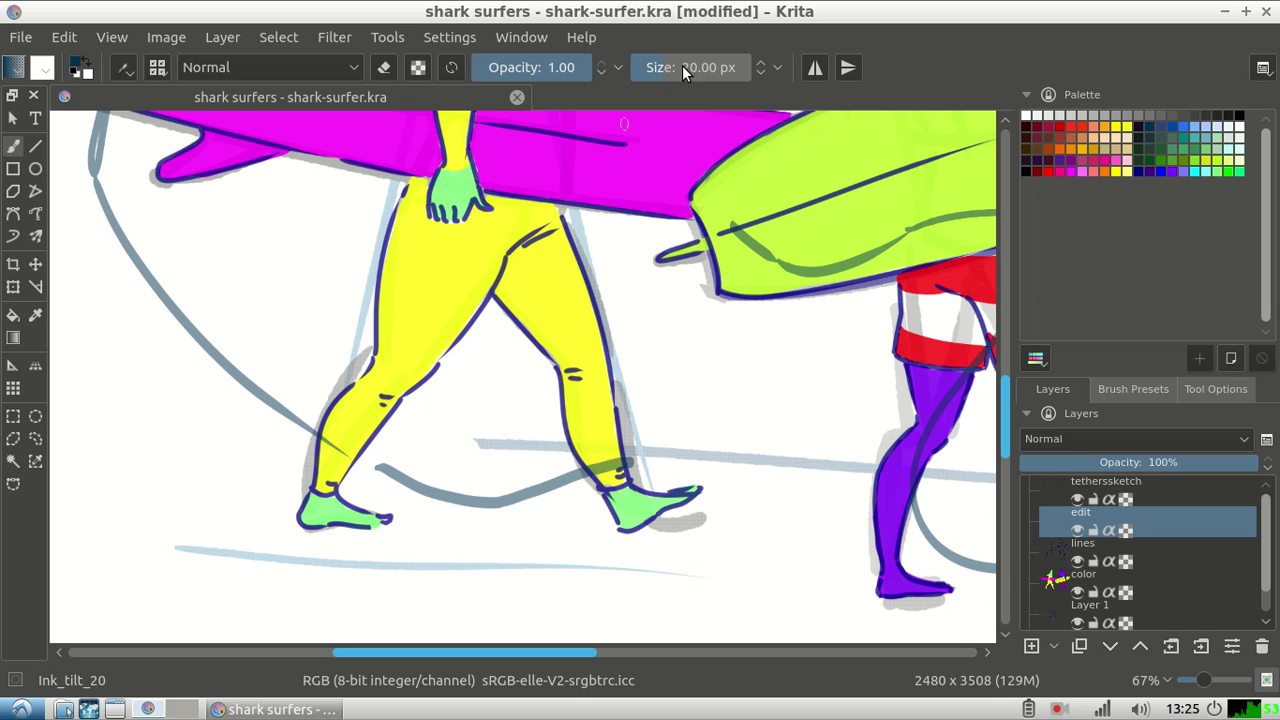
# Step: Set the brush size to 15 px and ink a curved contour down the upper yellow leg
pyautogui.click(760, 72)
pyautogui.click(760, 72)
pyautogui.click(760, 72)
pyautogui.click(760, 72)
pyautogui.click(760, 72)
pyautogui.moveTo(400, 172); pyautogui.dragTo(462, 276)
pyautogui.hotkey('ctrl', 'z')
pyautogui.moveTo(400, 176); pyautogui.dragTo(500, 302)
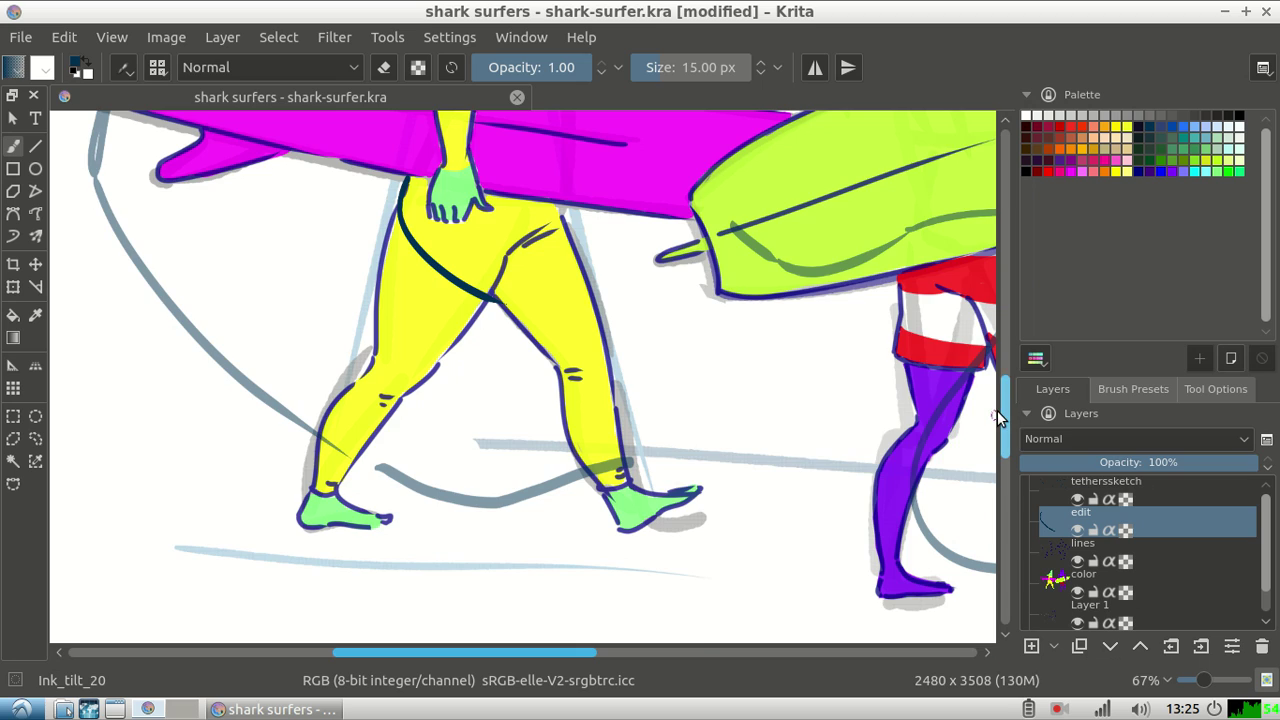
pyautogui.scroll(3, 1000, 416)
# Step: Ink a curved contour line down the yellow surfer's arm and body, redrawing it until it fits
pyautogui.hotkey('ctrl', 'z')
pyautogui.moveTo(426, 264); pyautogui.dragTo(410, 316)
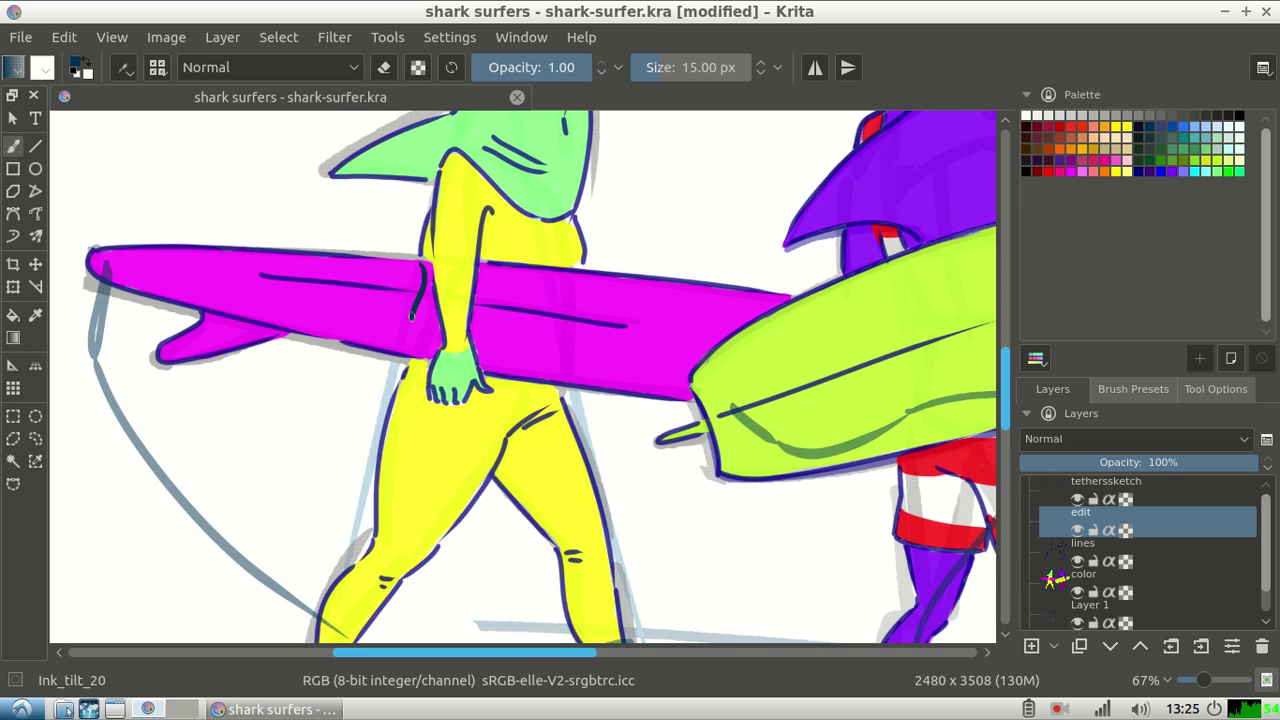
pyautogui.hotkey('ctrl', 'z')
pyautogui.moveTo(420, 265); pyautogui.dragTo(490, 462)
pyautogui.hotkey('ctrl', 'z')
pyautogui.moveTo(416, 272)
pyautogui.mouseDown()
pyautogui.moveTo(465, 449)
pyautogui.moveTo(536, 521)
pyautogui.mouseUp()
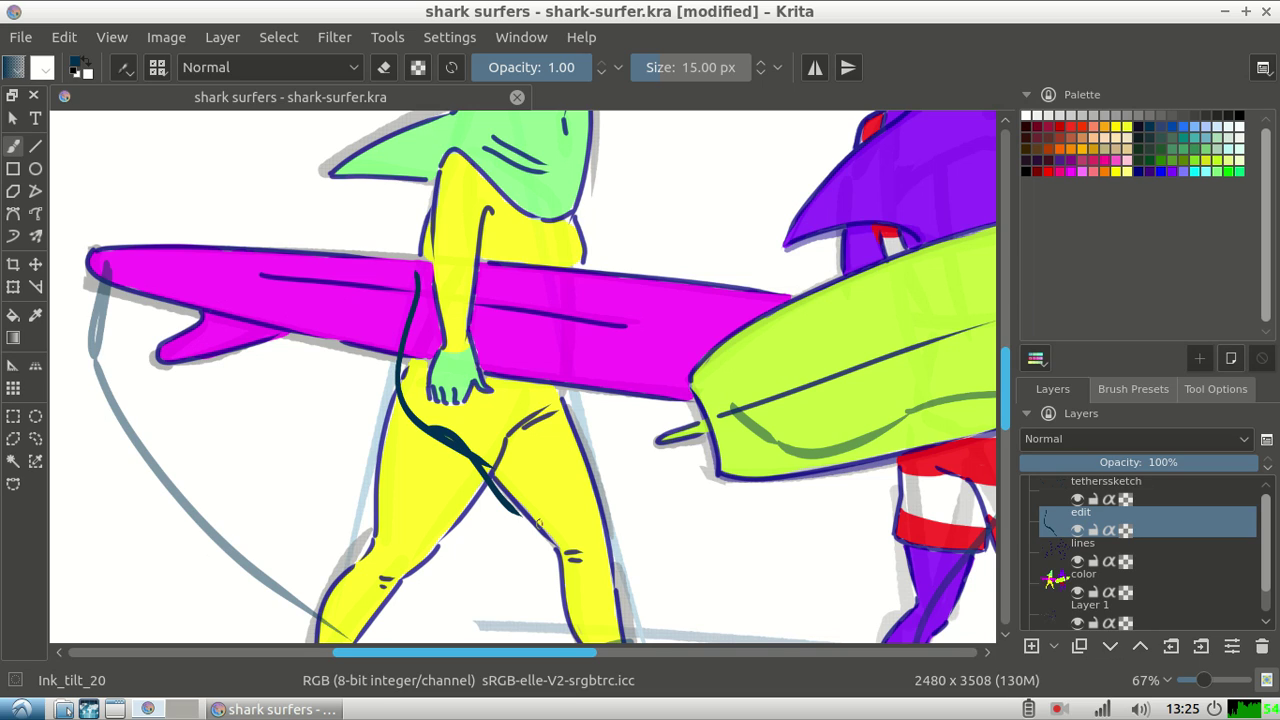
pyautogui.hotkey('ctrl', 'z')
pyautogui.hotkey('ctrl', 'z')
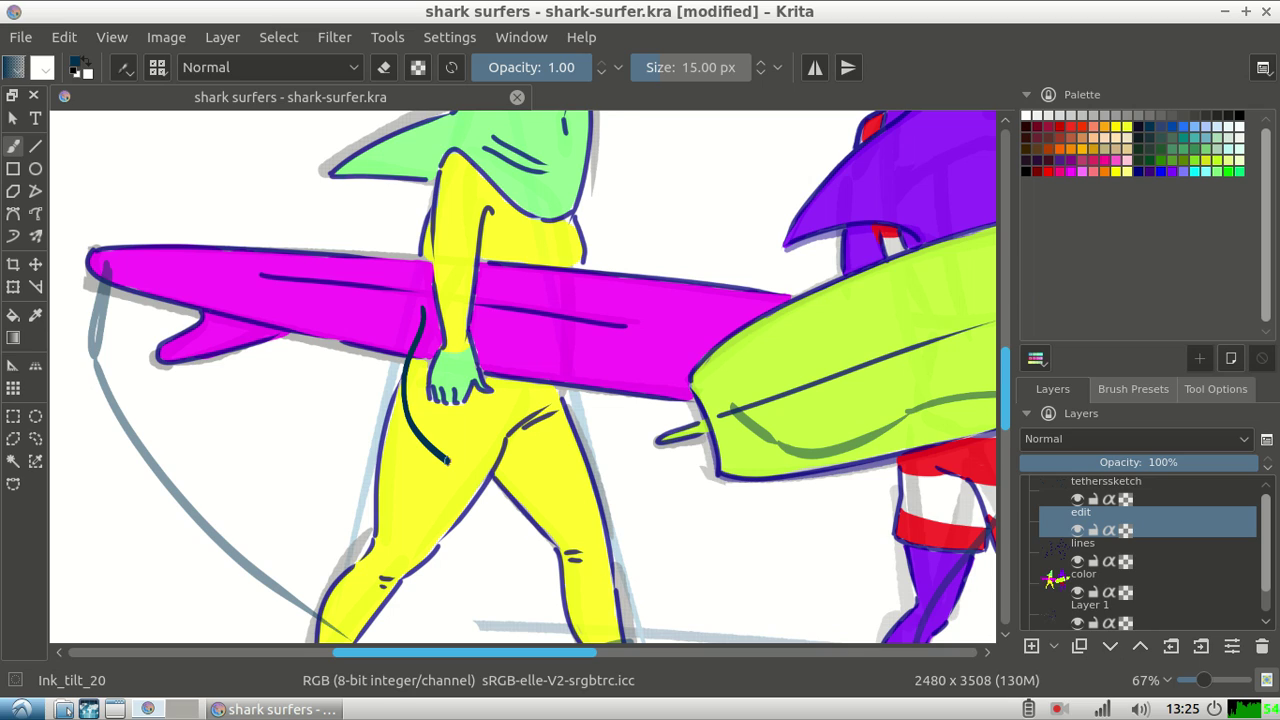
pyautogui.hotkey('ctrl', 'z')
pyautogui.moveTo(412, 347); pyautogui.dragTo(512, 486)
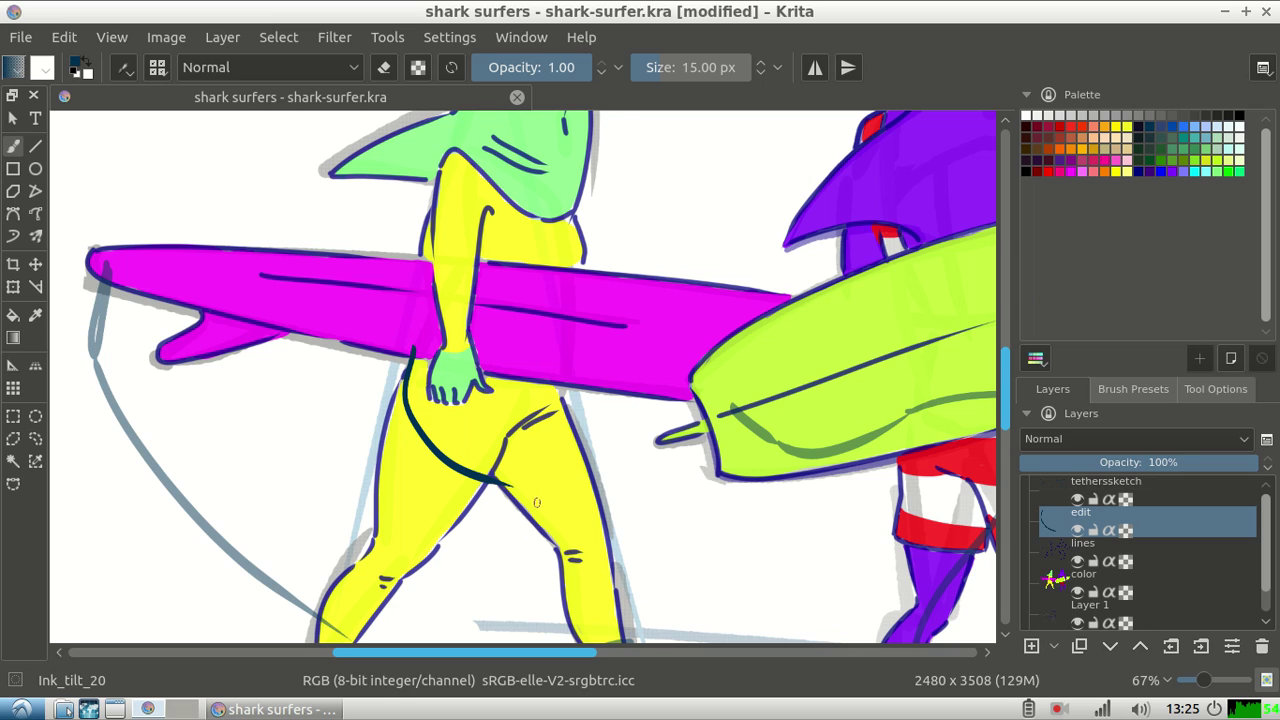
pyautogui.hotkey('ctrl', 'z')
pyautogui.moveTo(412, 347); pyautogui.dragTo(492, 482)
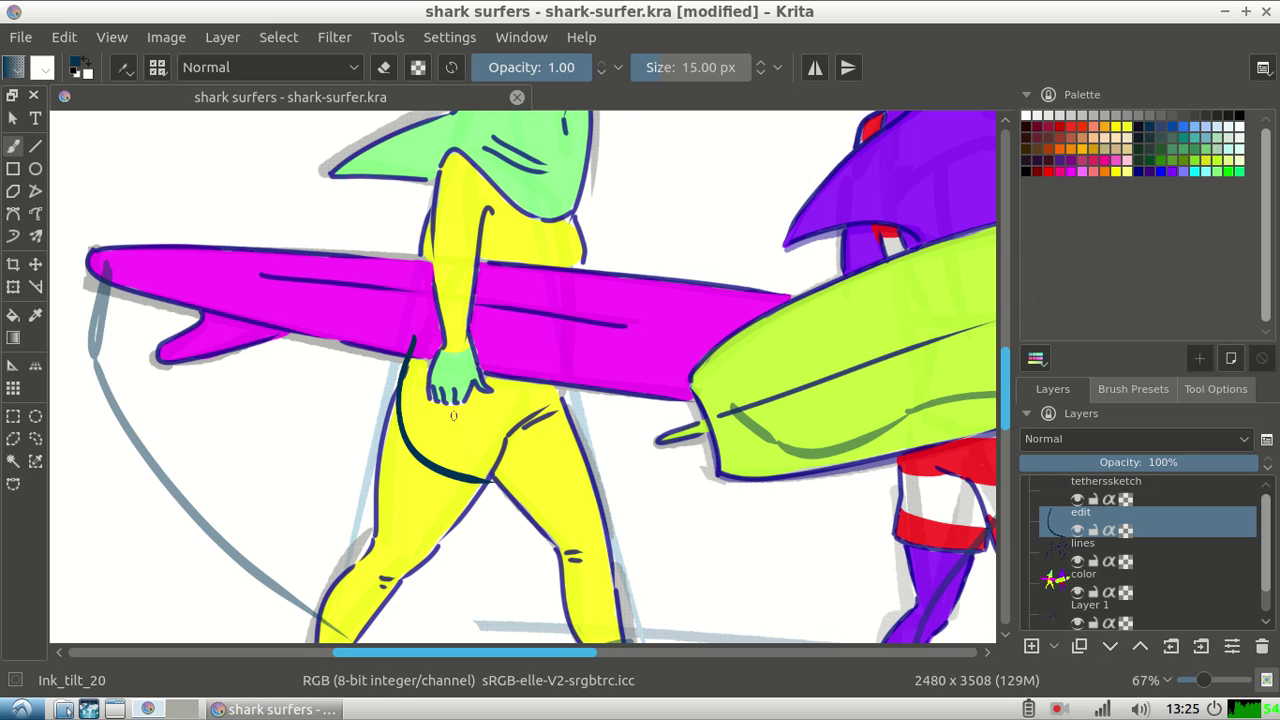
pyautogui.hotkey('ctrl', 'z')
pyautogui.moveTo(418, 316)
pyautogui.mouseDown()
pyautogui.moveTo(481, 450)
pyautogui.moveTo(540, 522)
pyautogui.mouseUp()
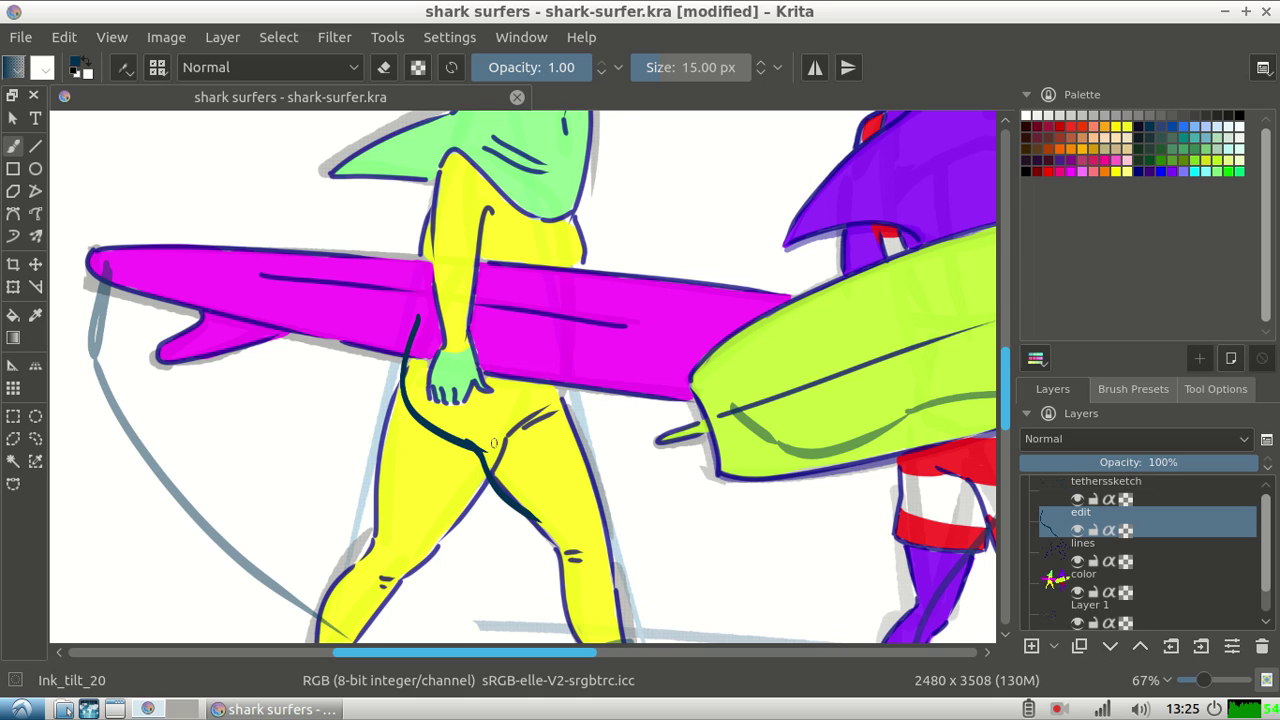
# Step: Ink and refine the contour line down the yellow leg from hip to knee
pyautogui.moveTo(482, 456); pyautogui.dragTo(440, 545)
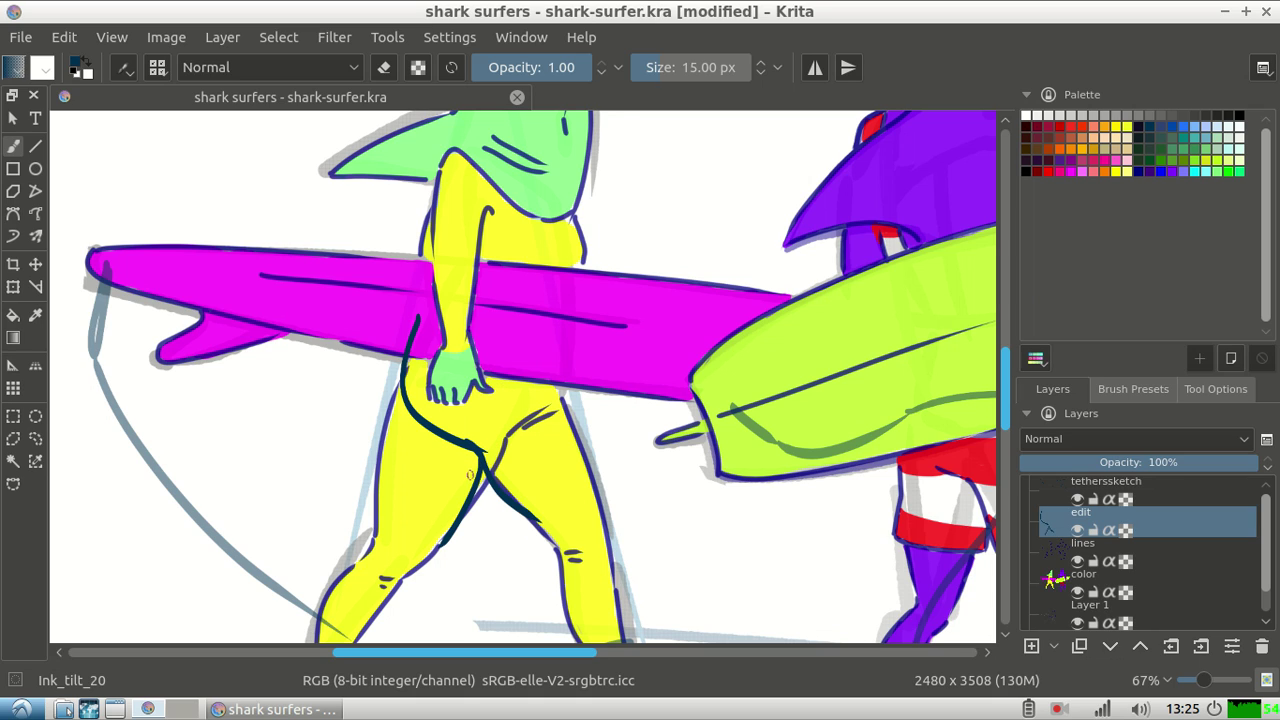
pyautogui.moveTo(482, 456); pyautogui.dragTo(426, 560)
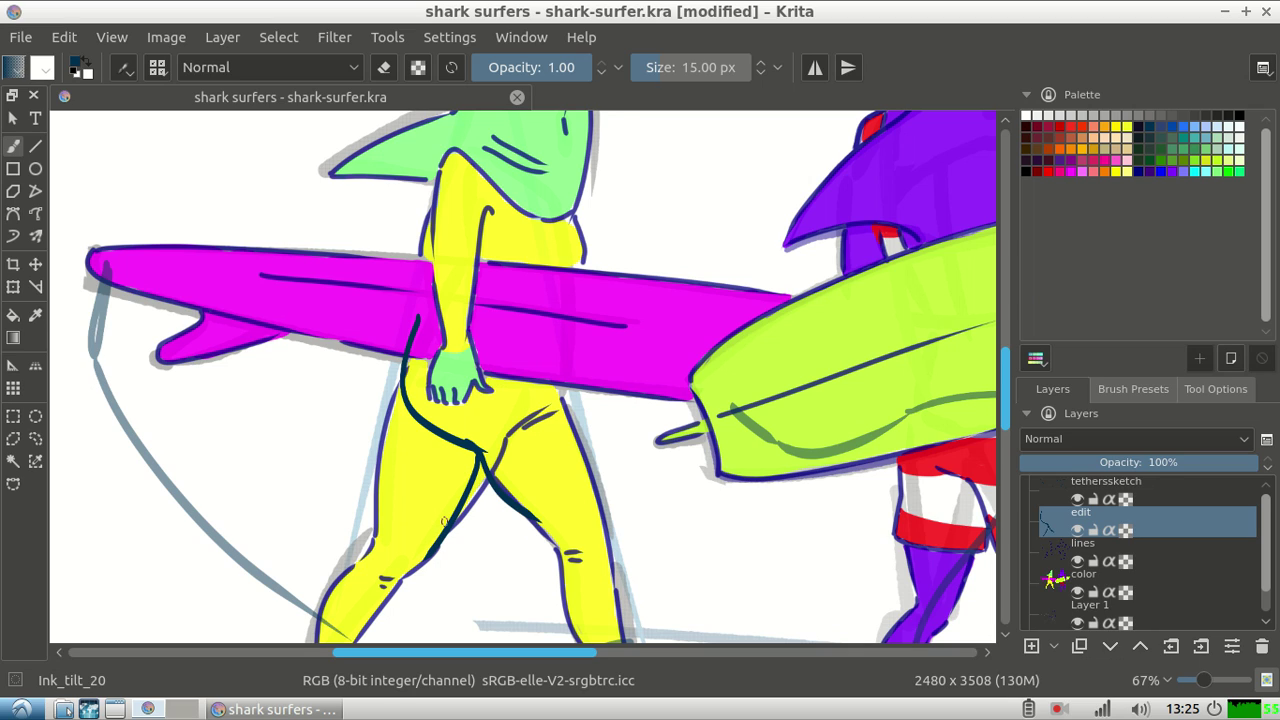
pyautogui.hotkey('ctrl', 'z')
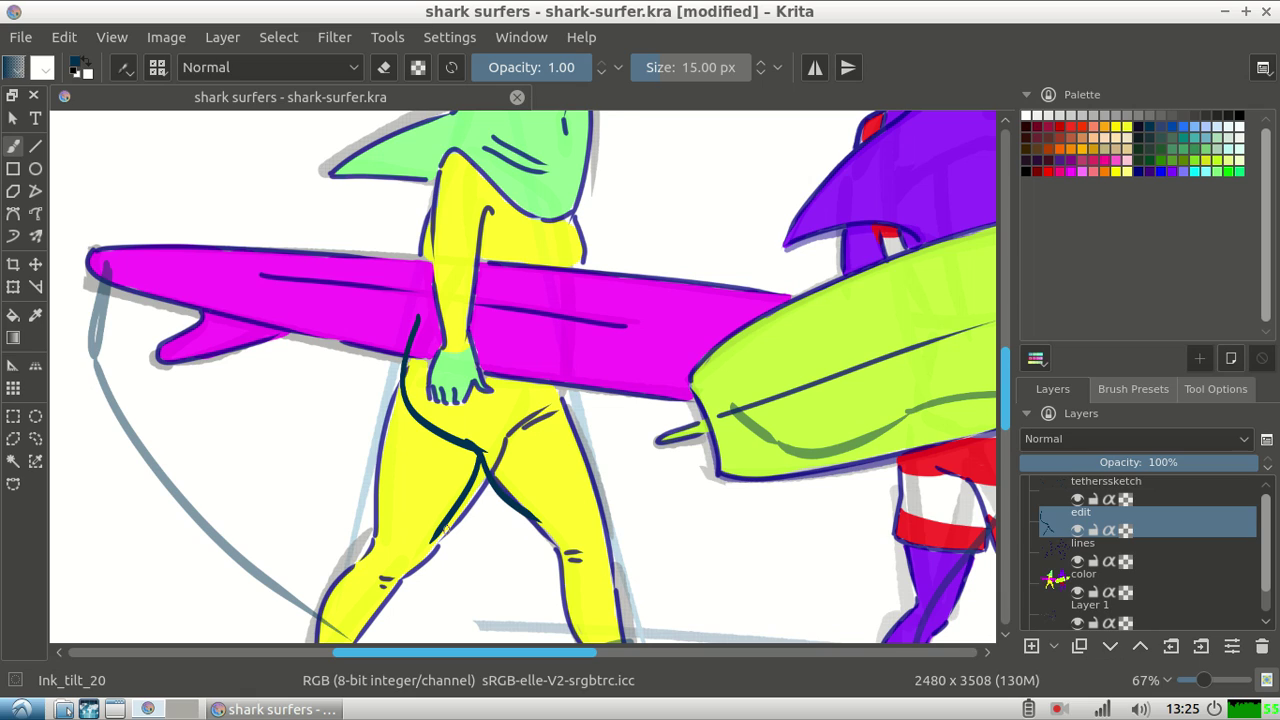
pyautogui.moveTo(480, 458); pyautogui.dragTo(420, 568)
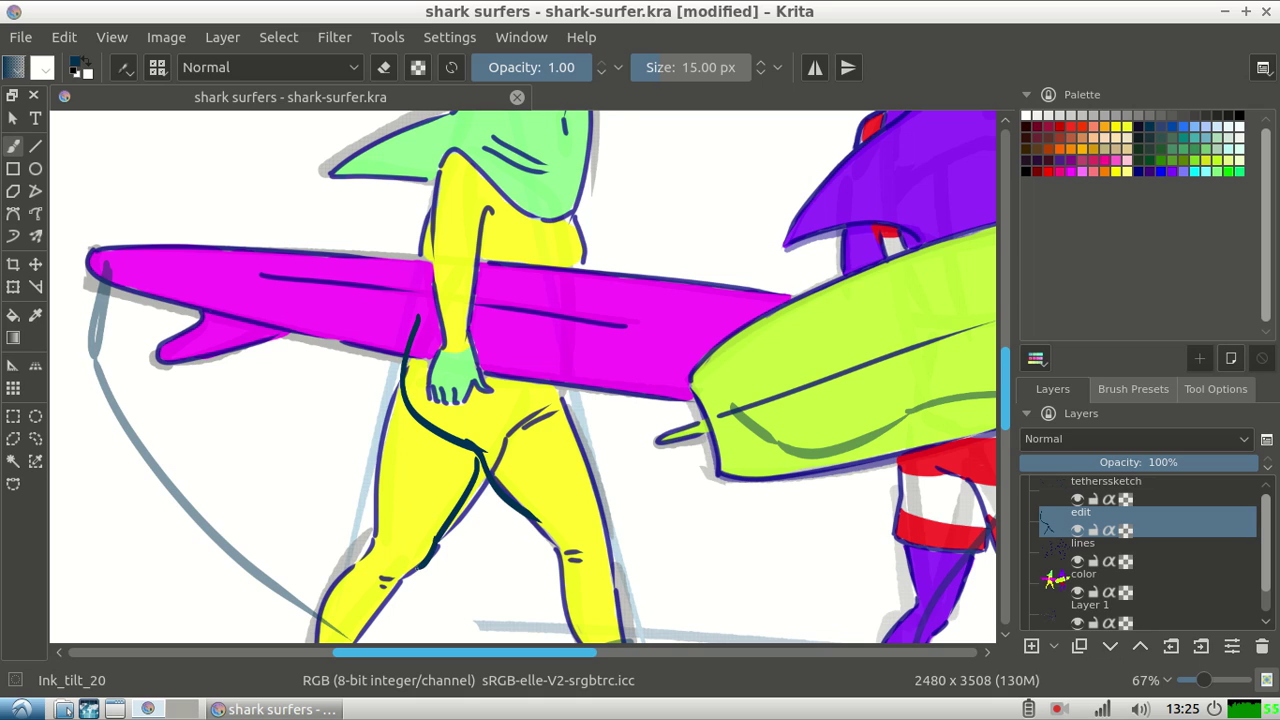
pyautogui.hotkey('ctrl', 'z')
pyautogui.moveTo(414, 553); pyautogui.dragTo(432, 541)
pyautogui.hotkey('ctrl', 'z')
# Step: Ink the hip, left thigh and arm-to-torso contours beside the hand
pyautogui.moveTo(399, 390); pyautogui.dragTo(417, 343)
pyautogui.hotkey('ctrl', 'z')
pyautogui.moveTo(404, 398); pyautogui.dragTo(392, 548)
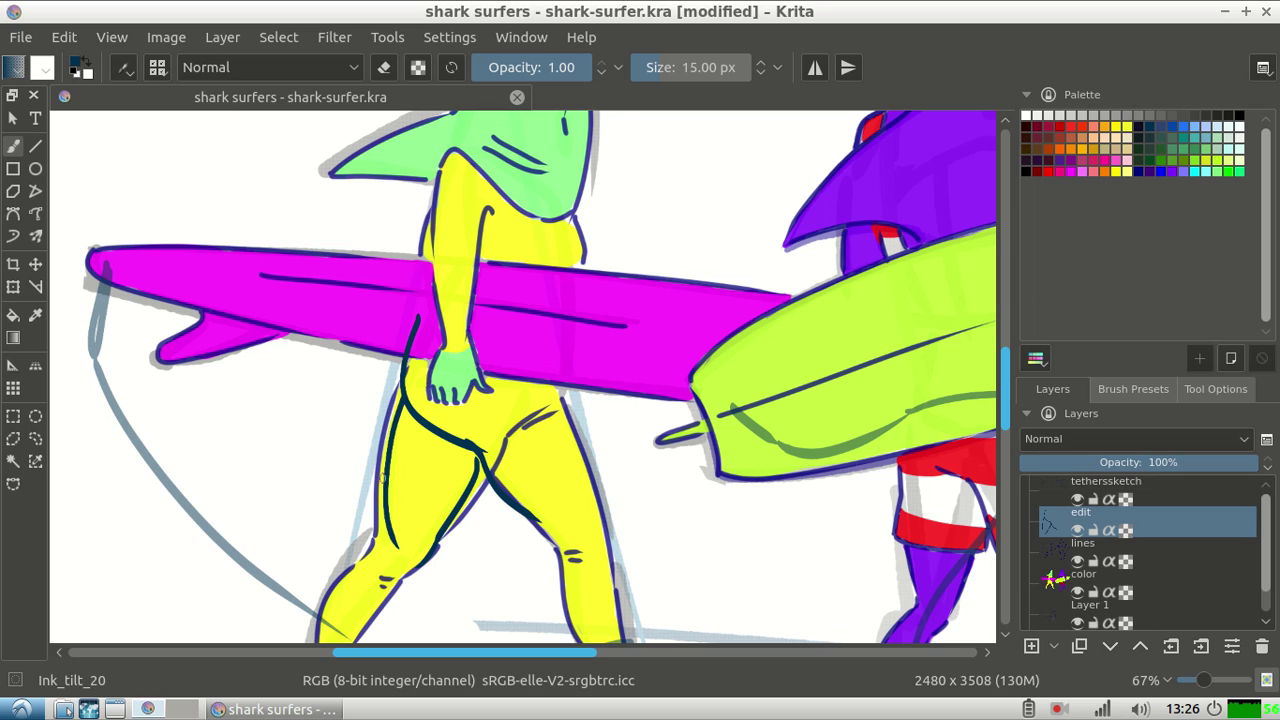
pyautogui.hotkey('ctrl', 'z')
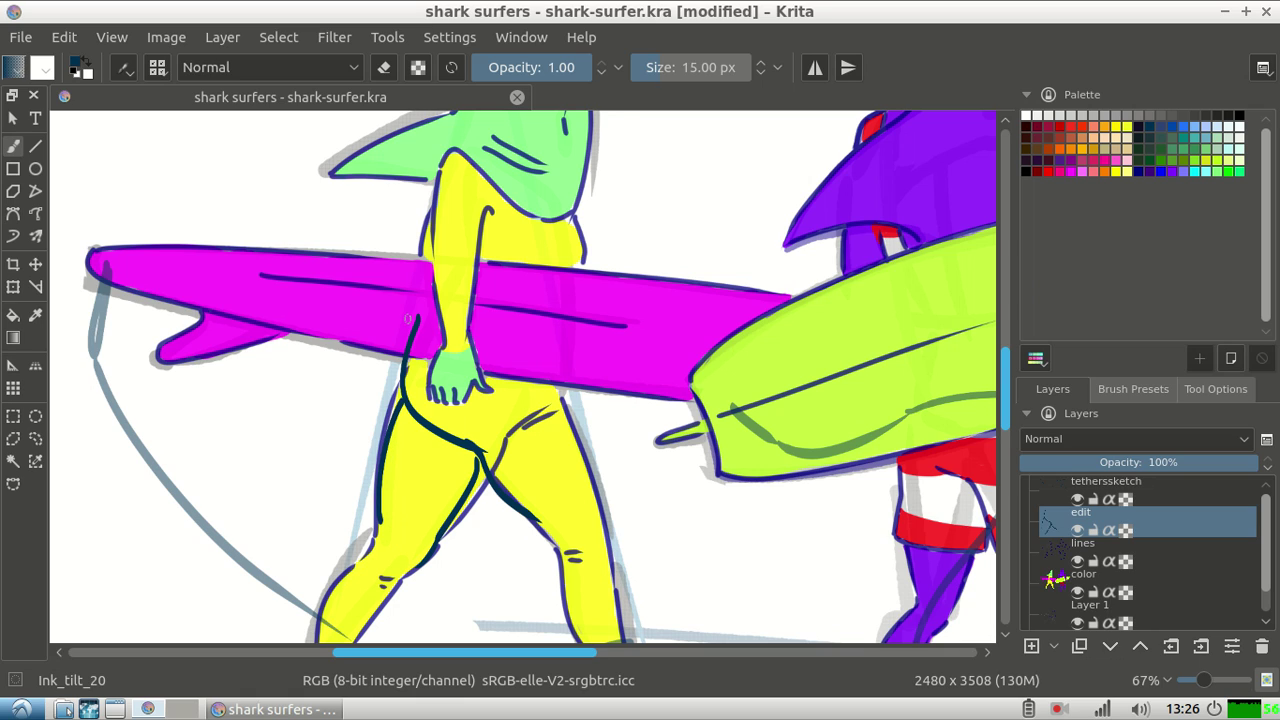
pyautogui.moveTo(424, 276); pyautogui.dragTo(412, 344)
pyautogui.moveTo(400, 358); pyautogui.dragTo(409, 418)
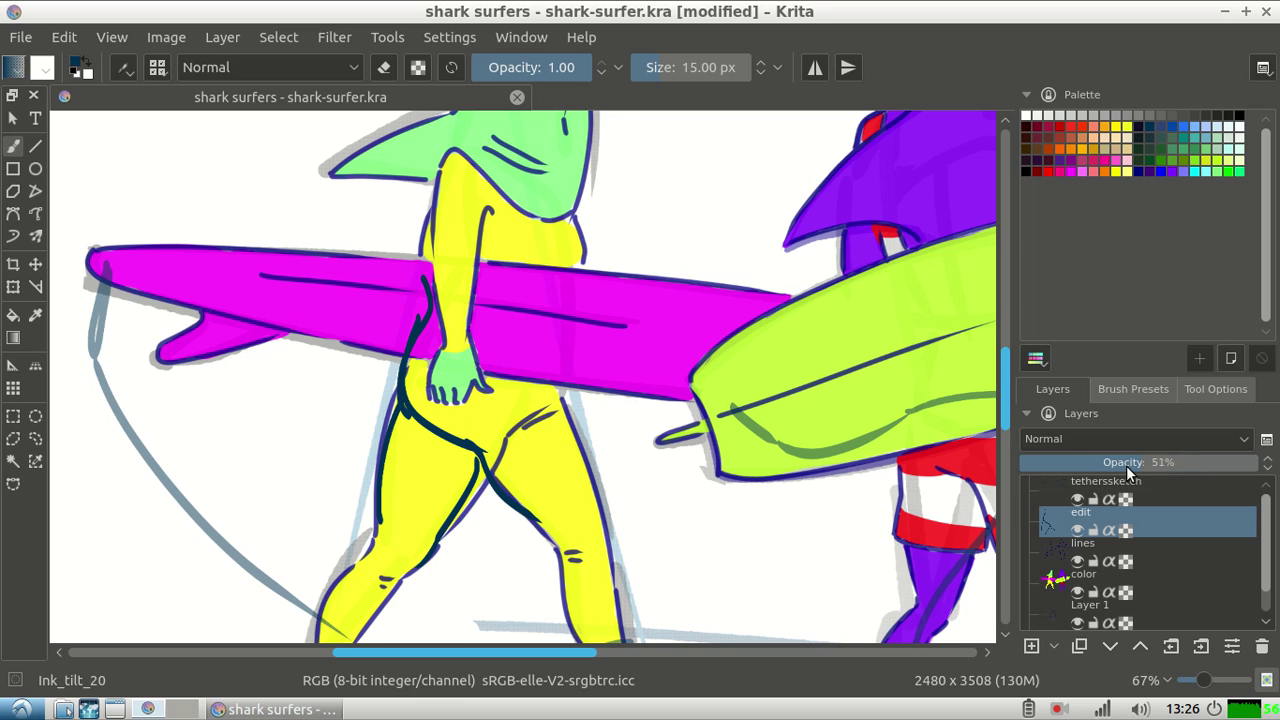
# Step: Fade the edit layer to 41% opacity, select the lines layer, and switch the brush to eraser mode
pyautogui.moveTo(1127, 470); pyautogui.dragTo(1072, 567)
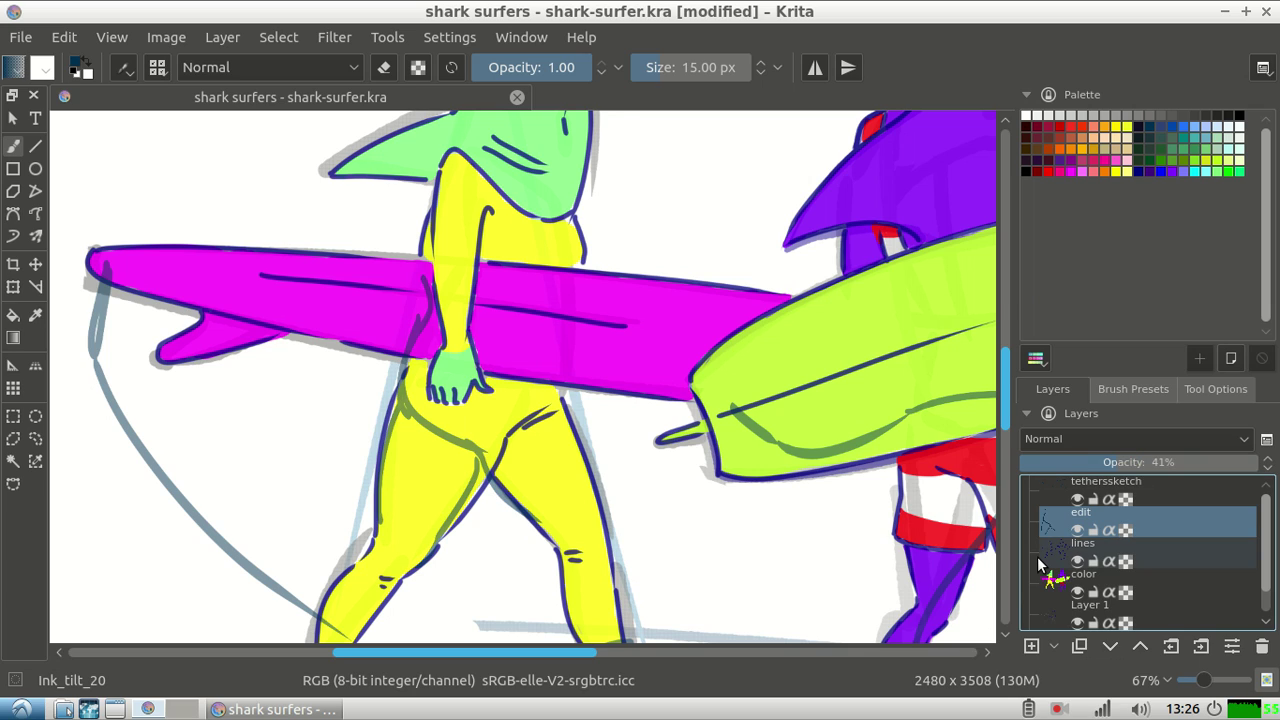
pyautogui.click(1040, 558)
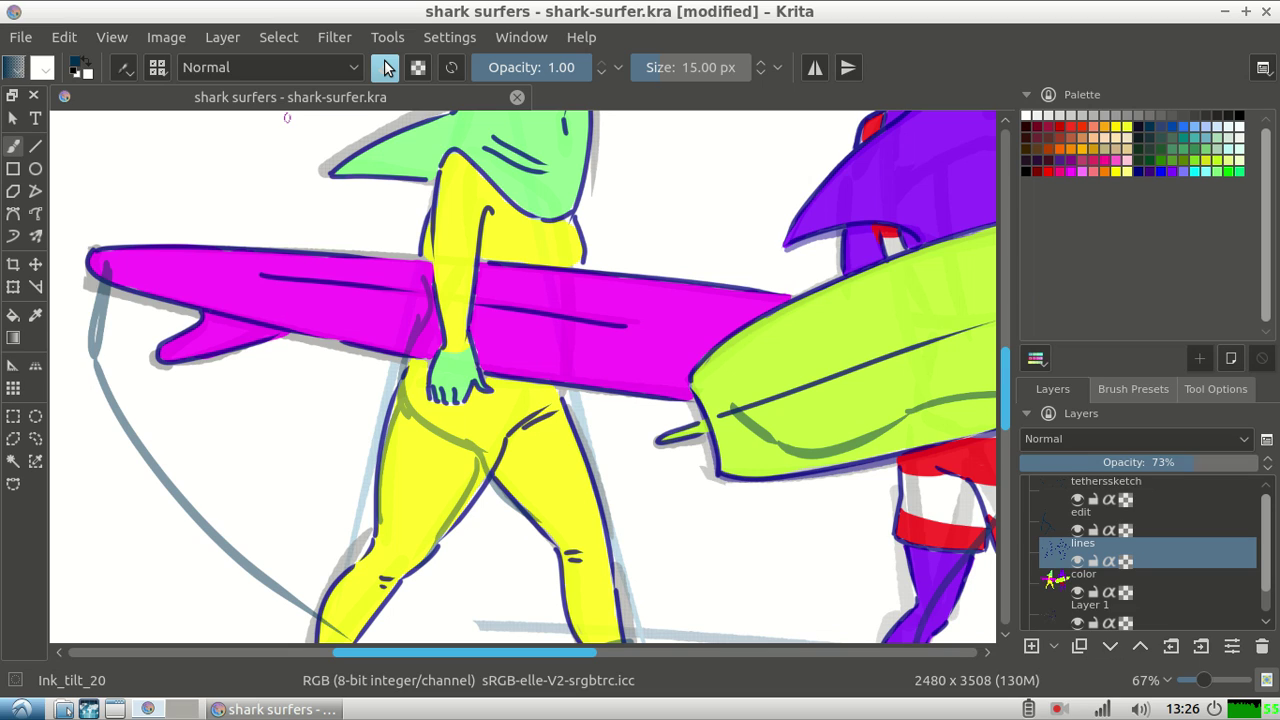
pyautogui.click(386, 67)
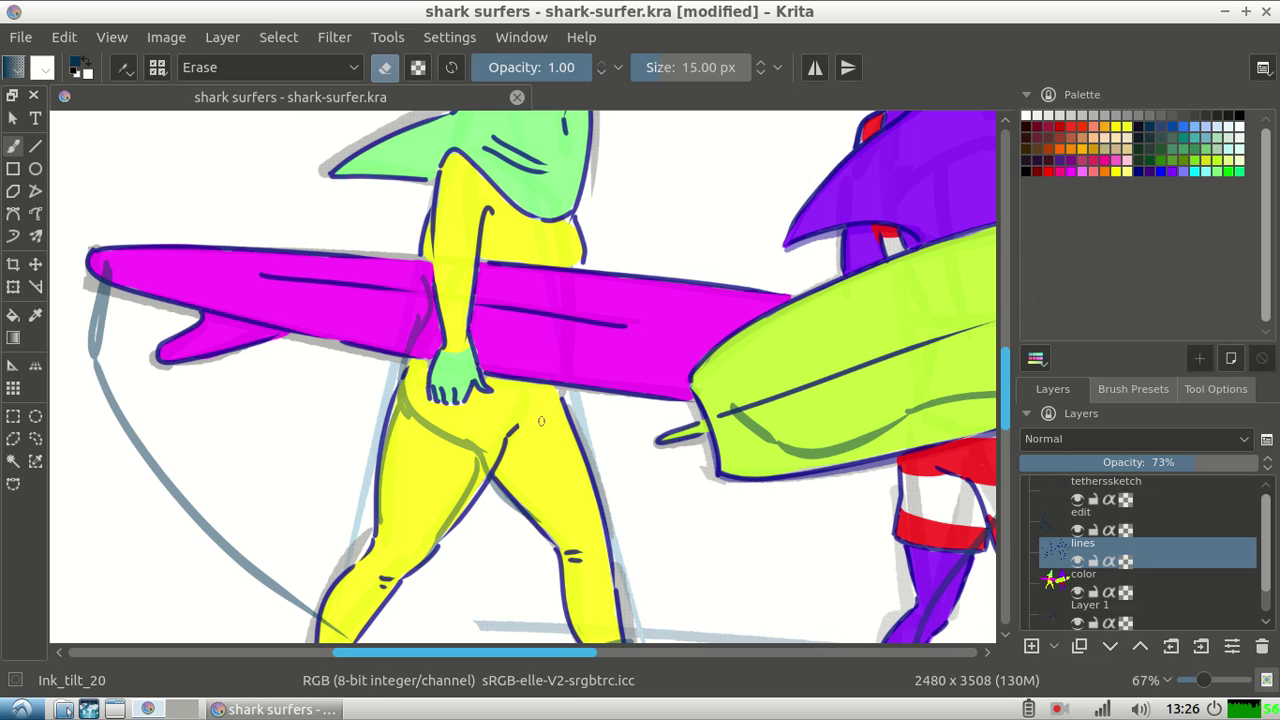
# Step: Erase the old outlines between the legs, along the left leg and the green inner-leg line, then stop erasing
pyautogui.moveTo(518, 424); pyautogui.dragTo(490, 476)
pyautogui.moveTo(402, 378); pyautogui.dragTo(386, 456)
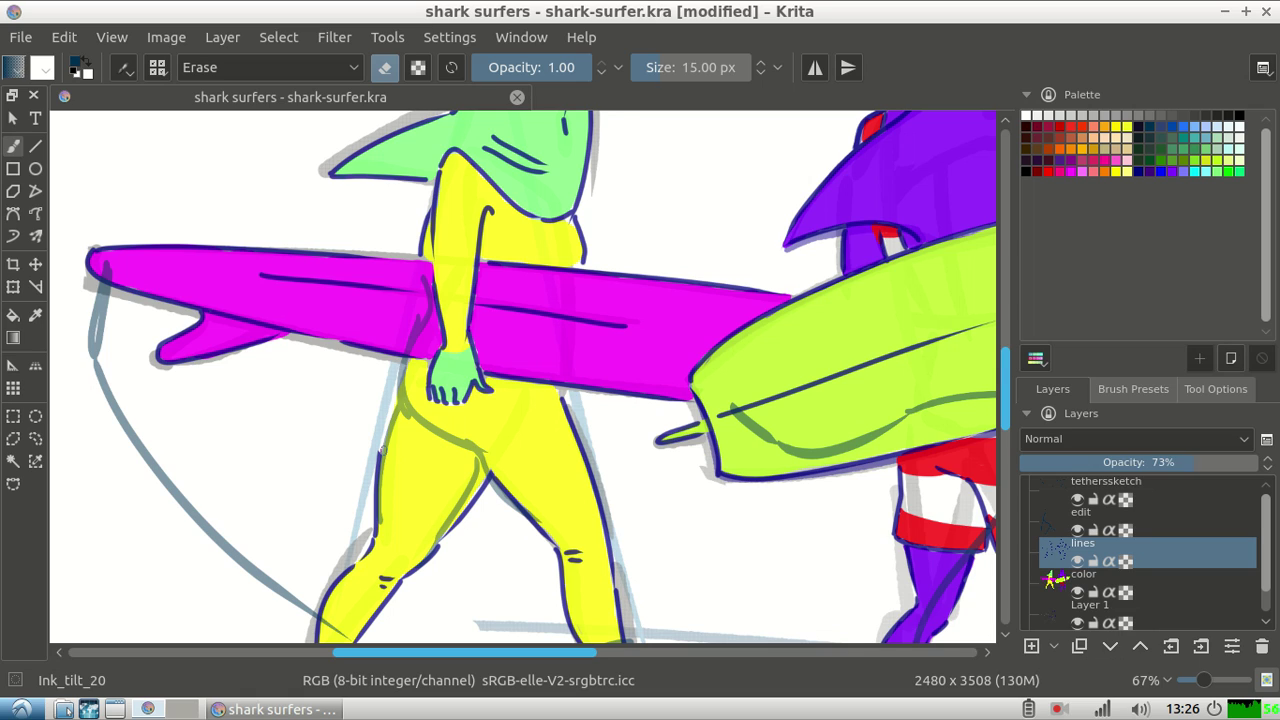
pyautogui.moveTo(441, 541); pyautogui.dragTo(482, 494)
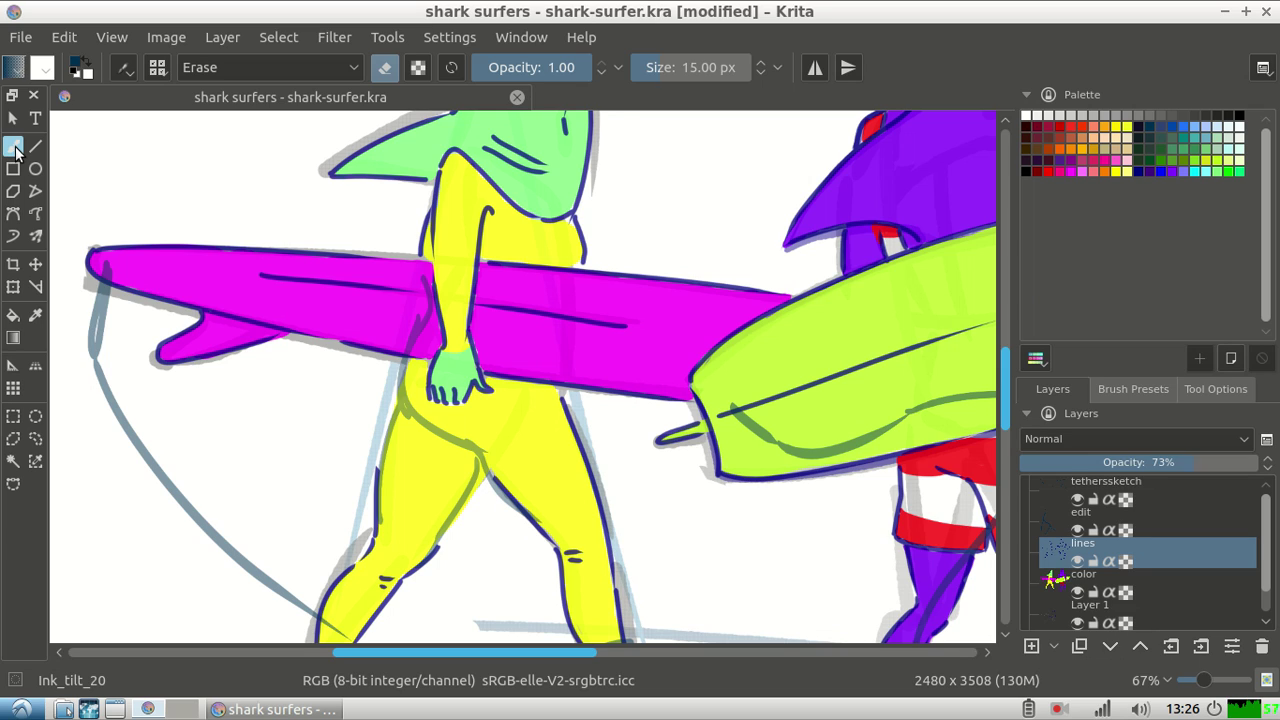
pyautogui.press('e')
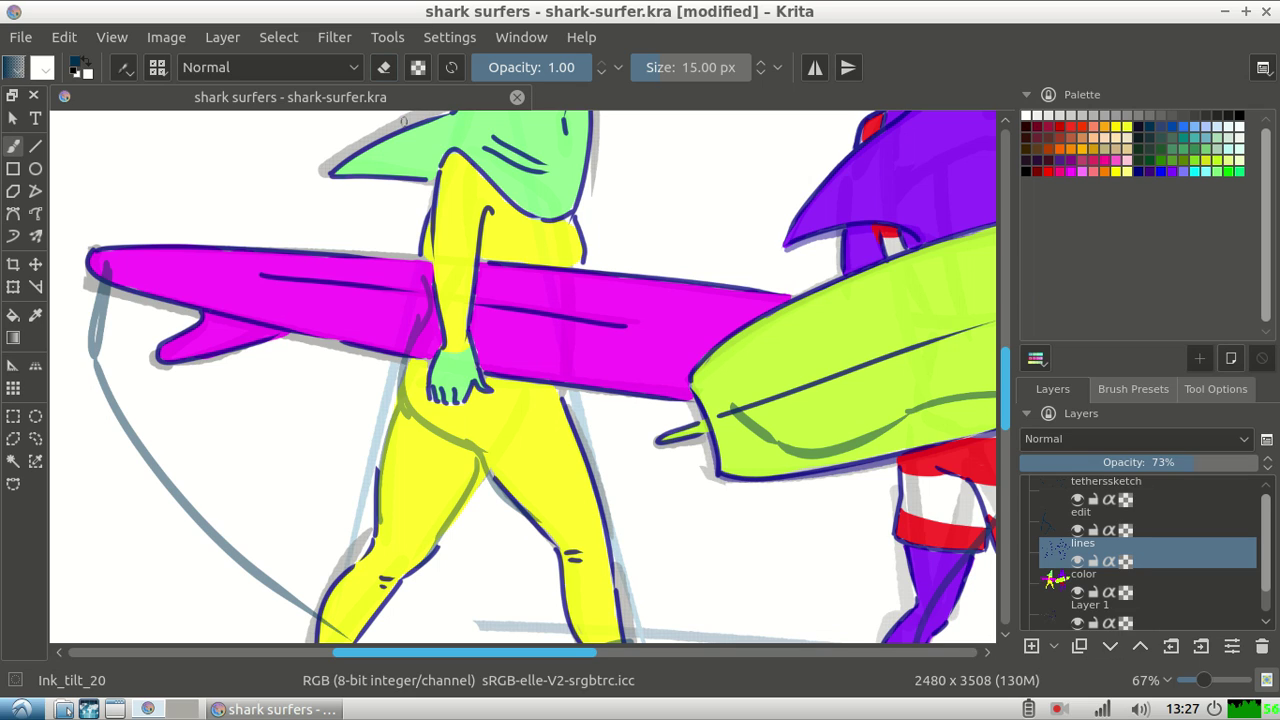
# Step: Select the Ink_gpen_25 preset from Brush Presets and undo a long trial tether stroke
pyautogui.click(1133, 389)
pyautogui.click(1236, 477)
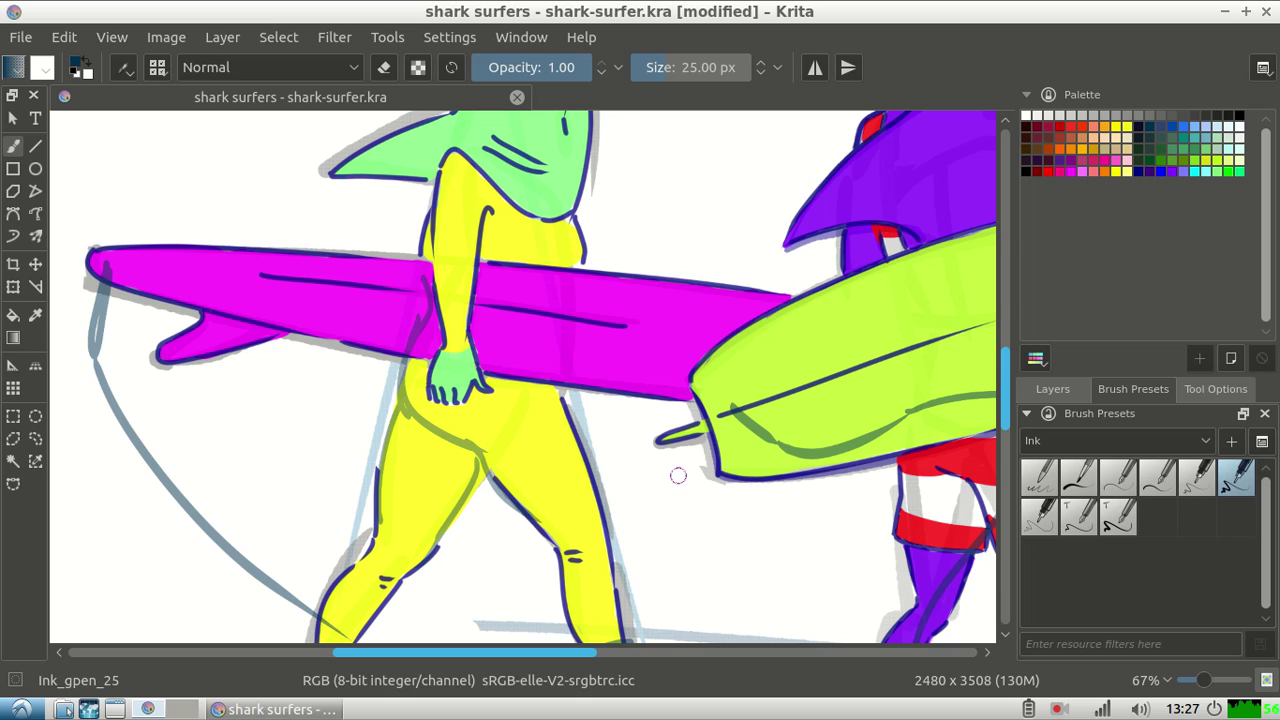
pyautogui.moveTo(683, 163); pyautogui.dragTo(722, 212)
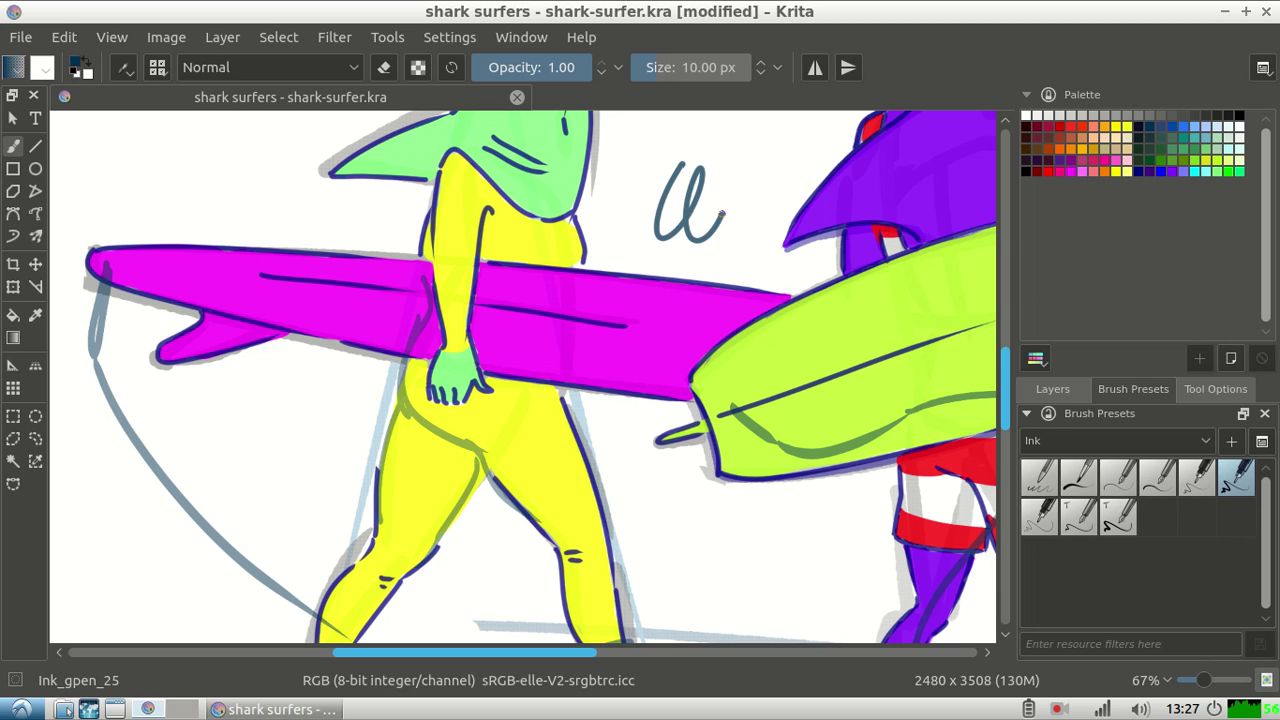
pyautogui.moveTo(722, 213)
pyautogui.mouseDown()
pyautogui.moveTo(730, 187)
pyautogui.moveTo(335, 503)
pyautogui.mouseUp()
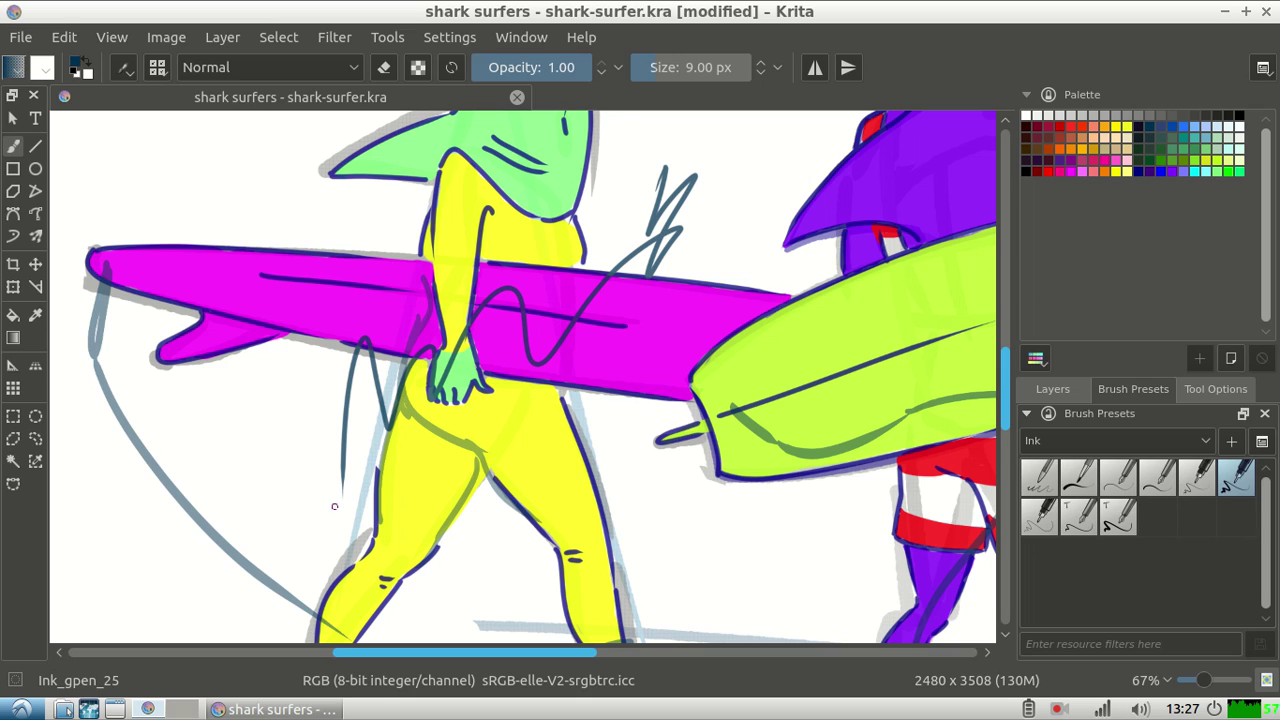
pyautogui.hotkey('ctrl', 'z')
# Step: Undo small trial squiggles beside the surfer's hip and enlarge the brush slightly
pyautogui.moveTo(322, 462); pyautogui.dragTo(356, 469)
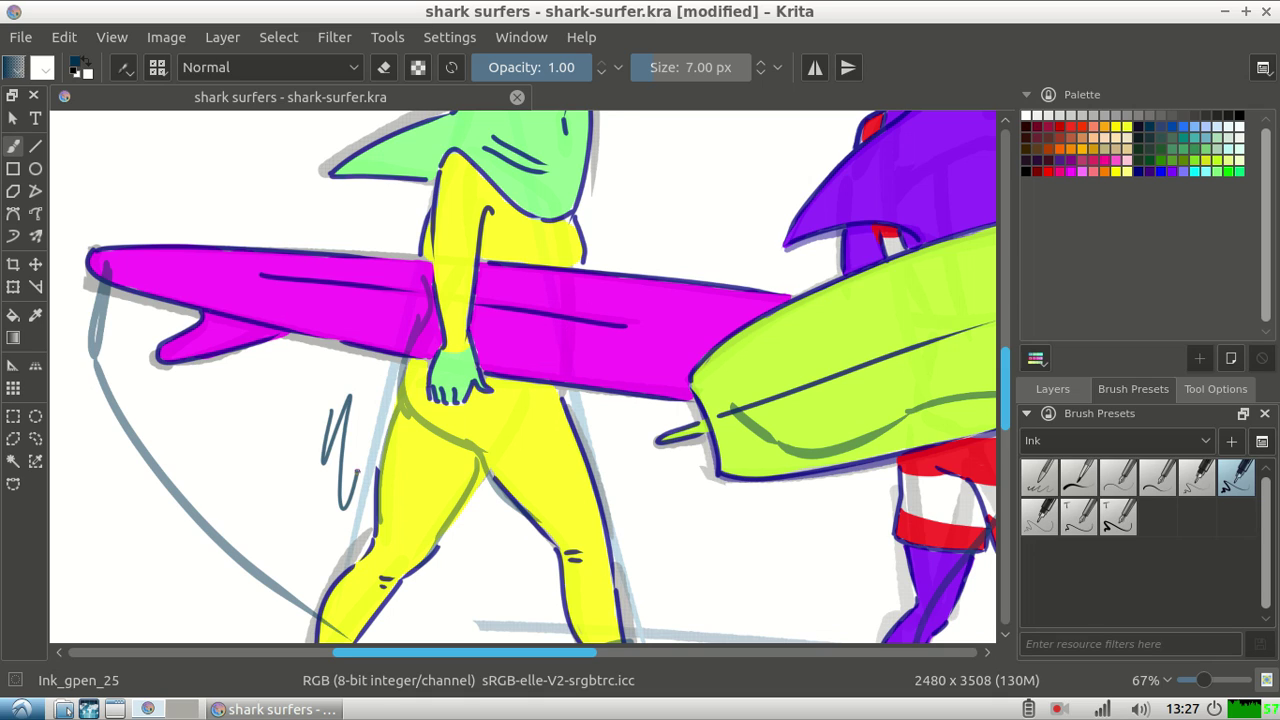
pyautogui.moveTo(357, 470); pyautogui.dragTo(378, 364)
pyautogui.hotkey('ctrl', 'z')
pyautogui.hotkey('ctrl', 'z')
pyautogui.press(']')
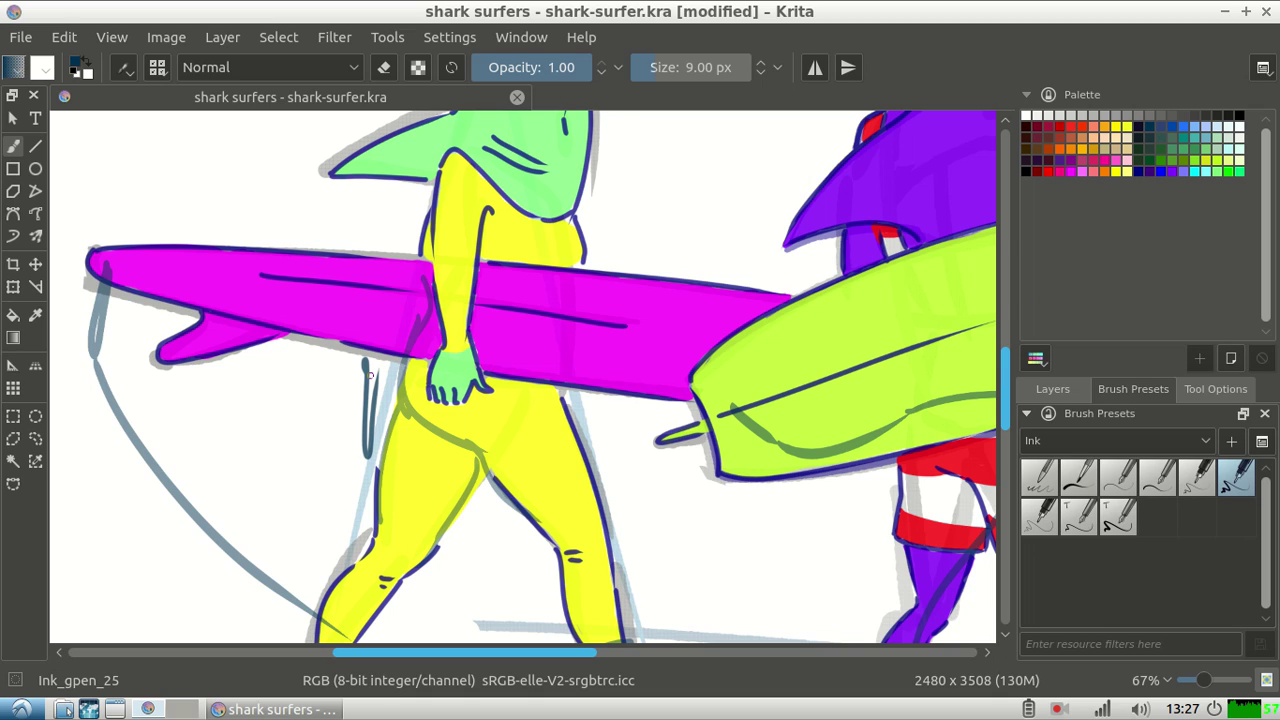
pyautogui.hotkey('ctrl', 'z')
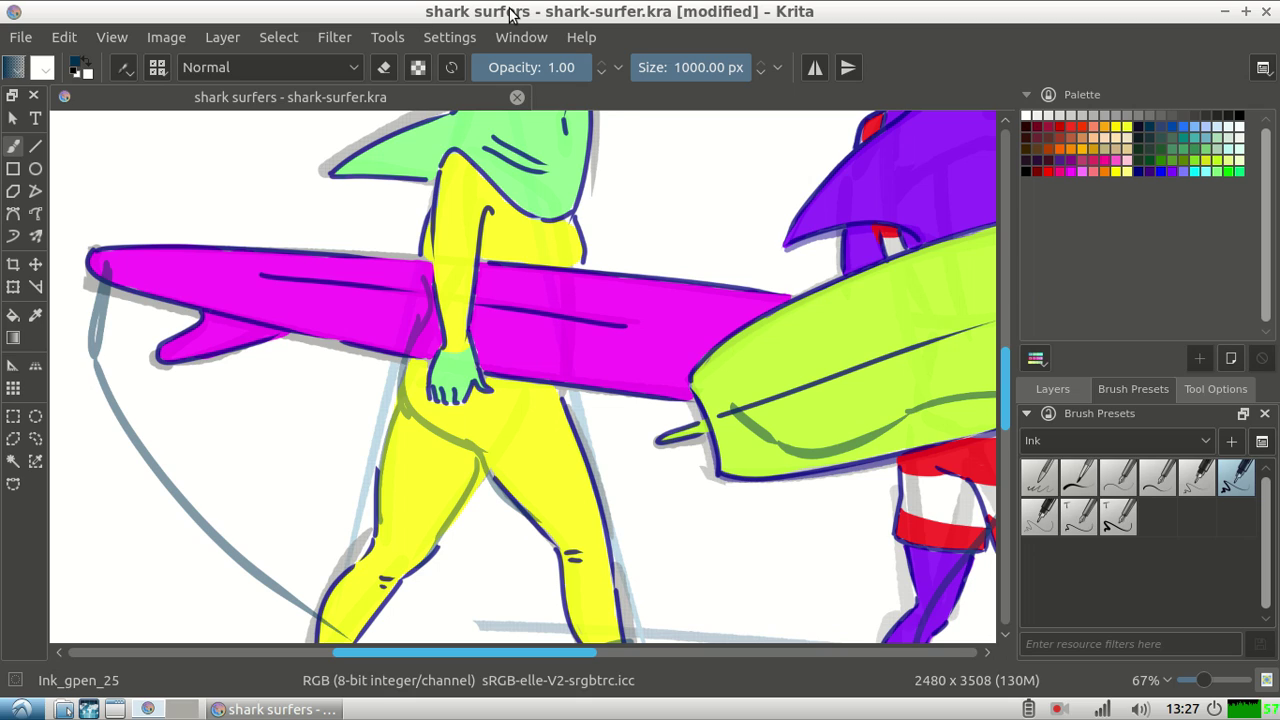
# Step: Move from Basic_tip_default to the Ink_tilt_20 preset and size it at 10 px
pyautogui.click(1087, 491)
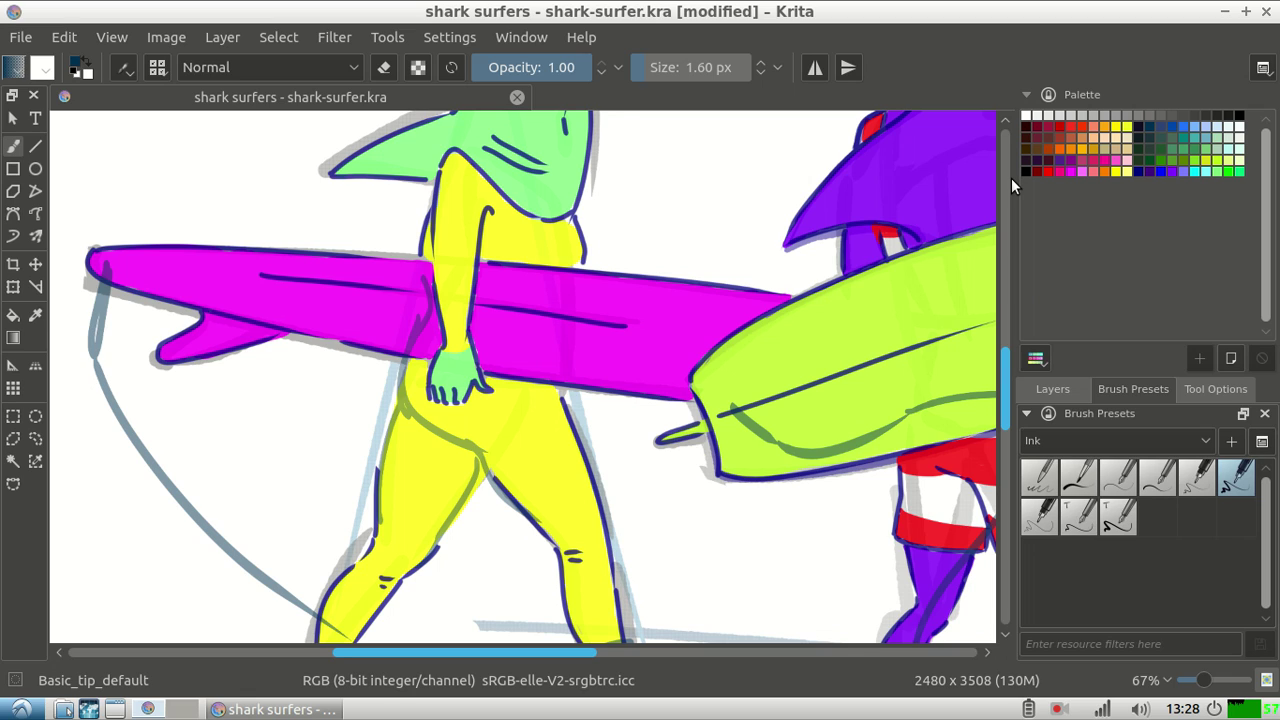
pyautogui.press('/')
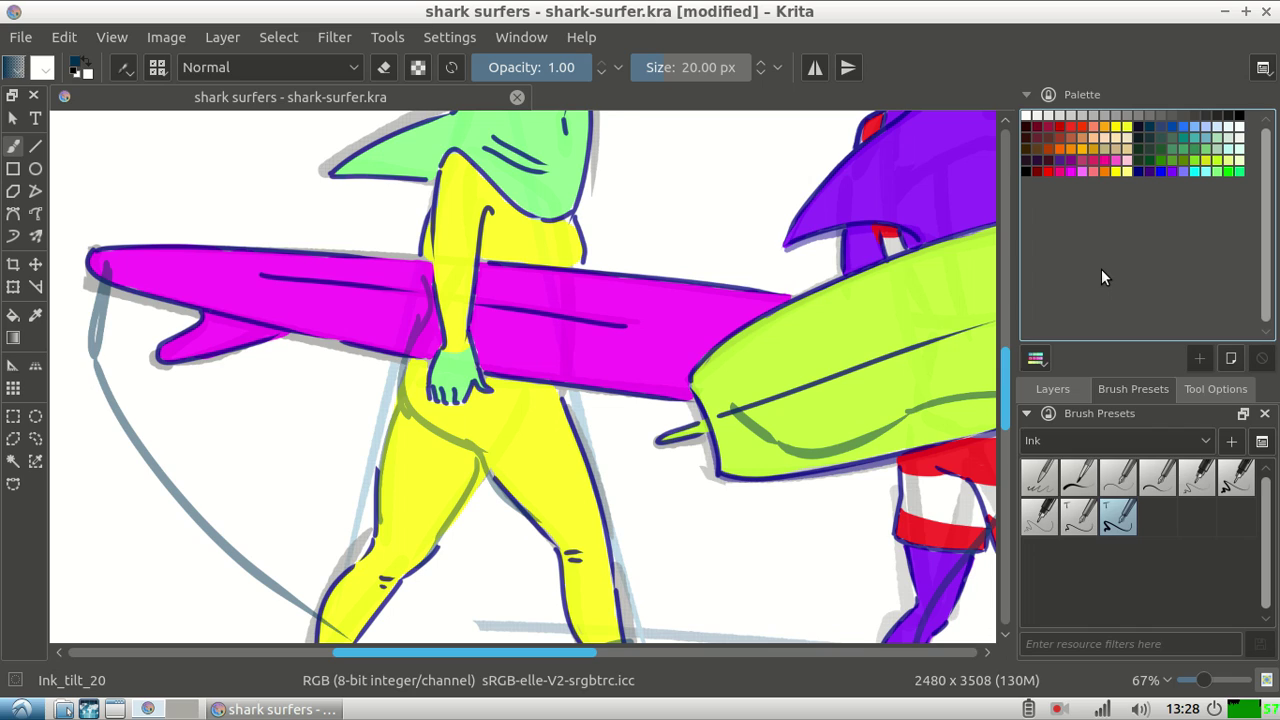
pyautogui.press('[')
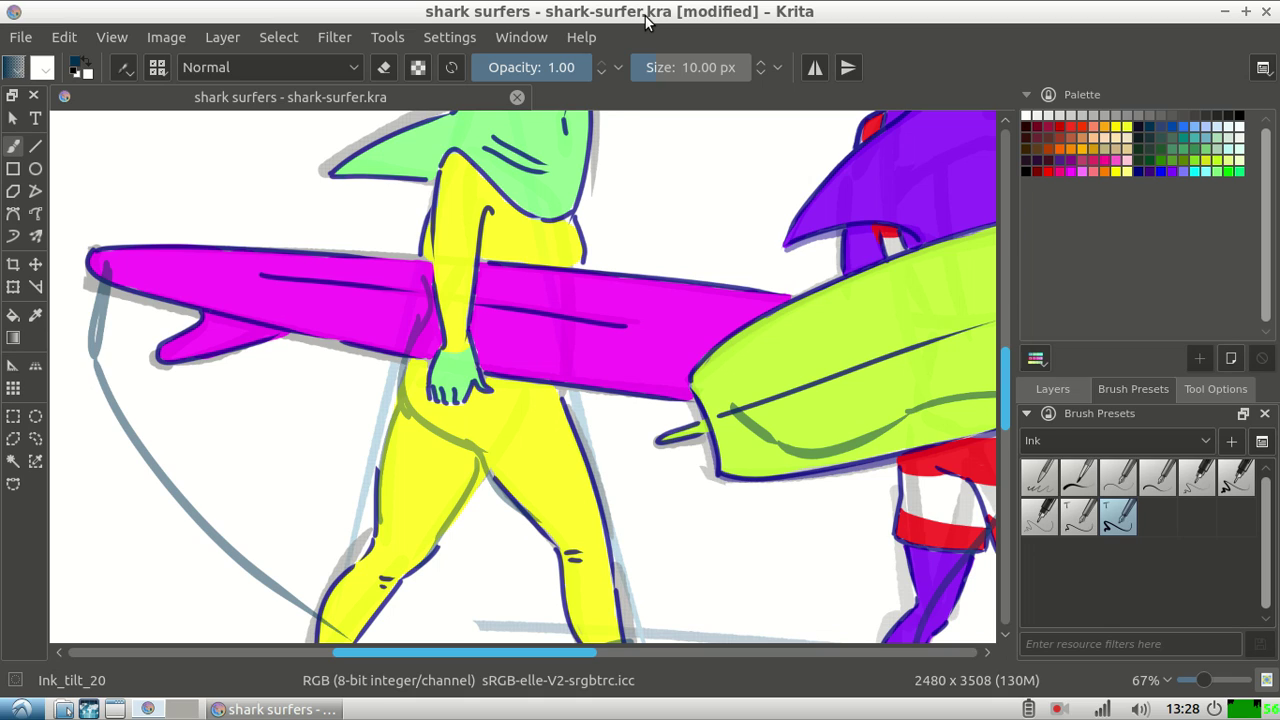
# Step: Show the layers, ink a short hip stroke, and return the lines layer to 100% opacity
pyautogui.click(1052, 389)
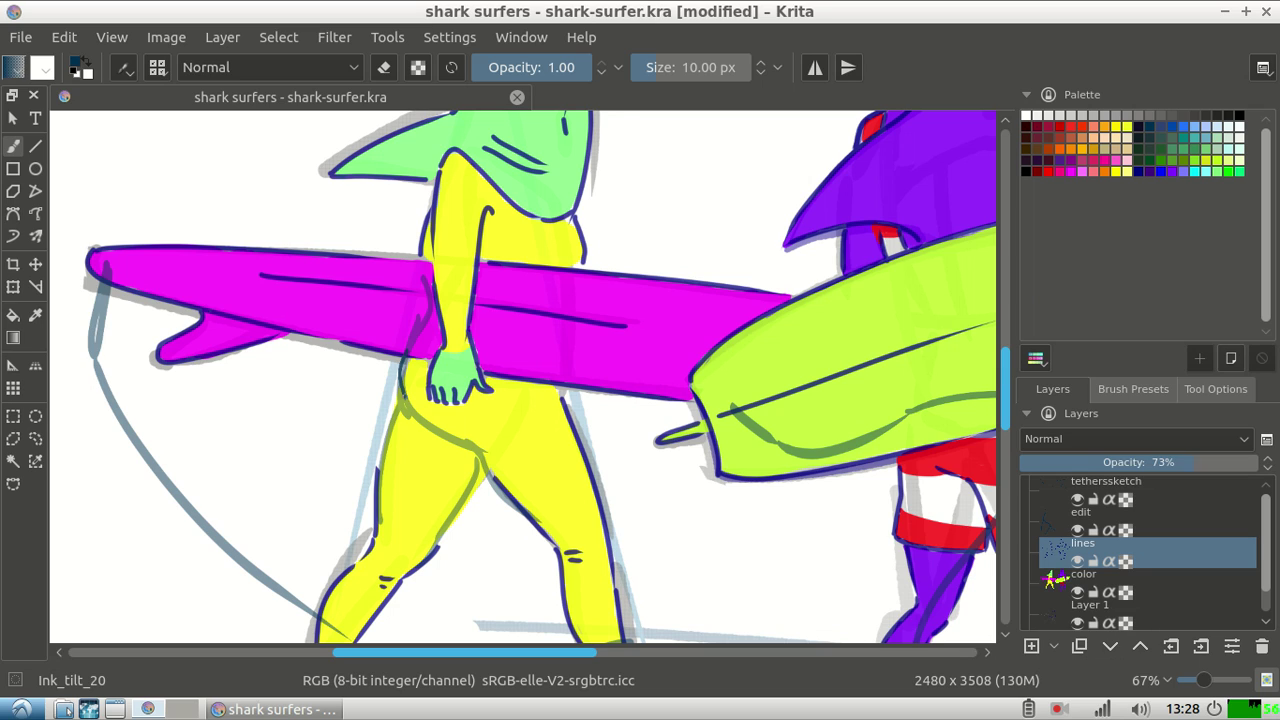
pyautogui.moveTo(404, 393); pyautogui.dragTo(409, 409)
pyautogui.moveTo(1175, 462); pyautogui.dragTo(1262, 462)
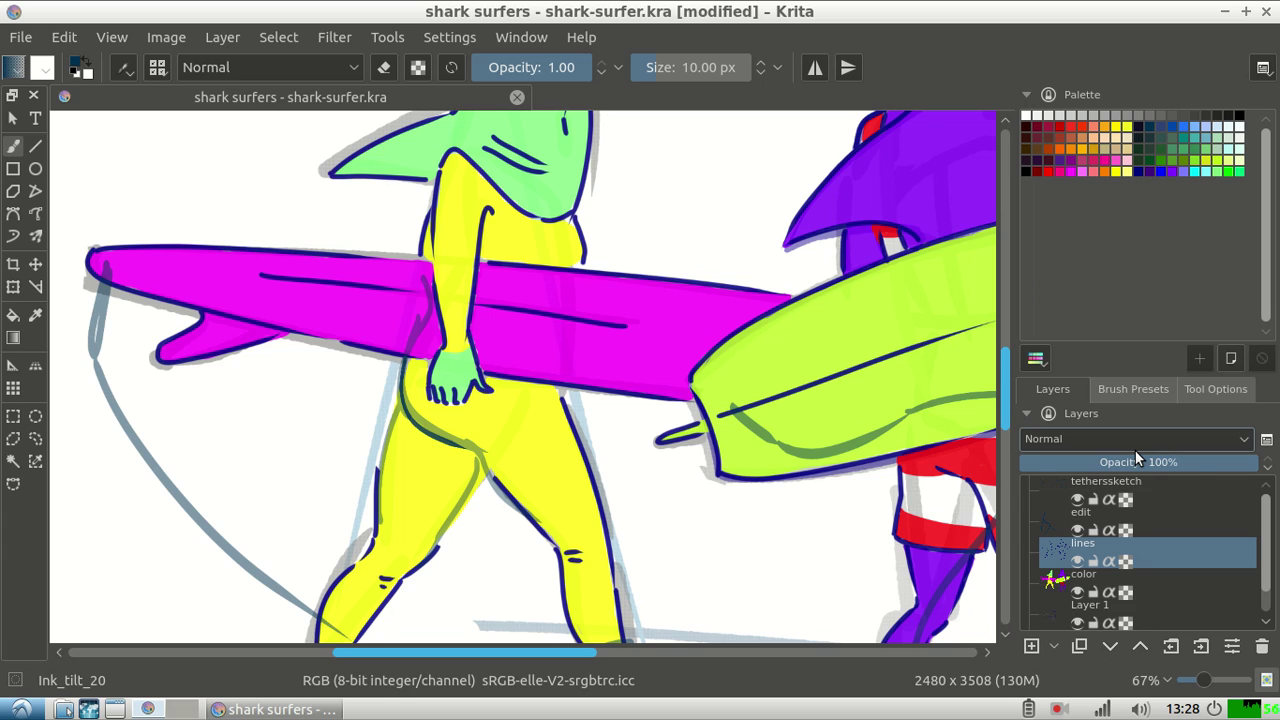
pyautogui.click(1189, 461)
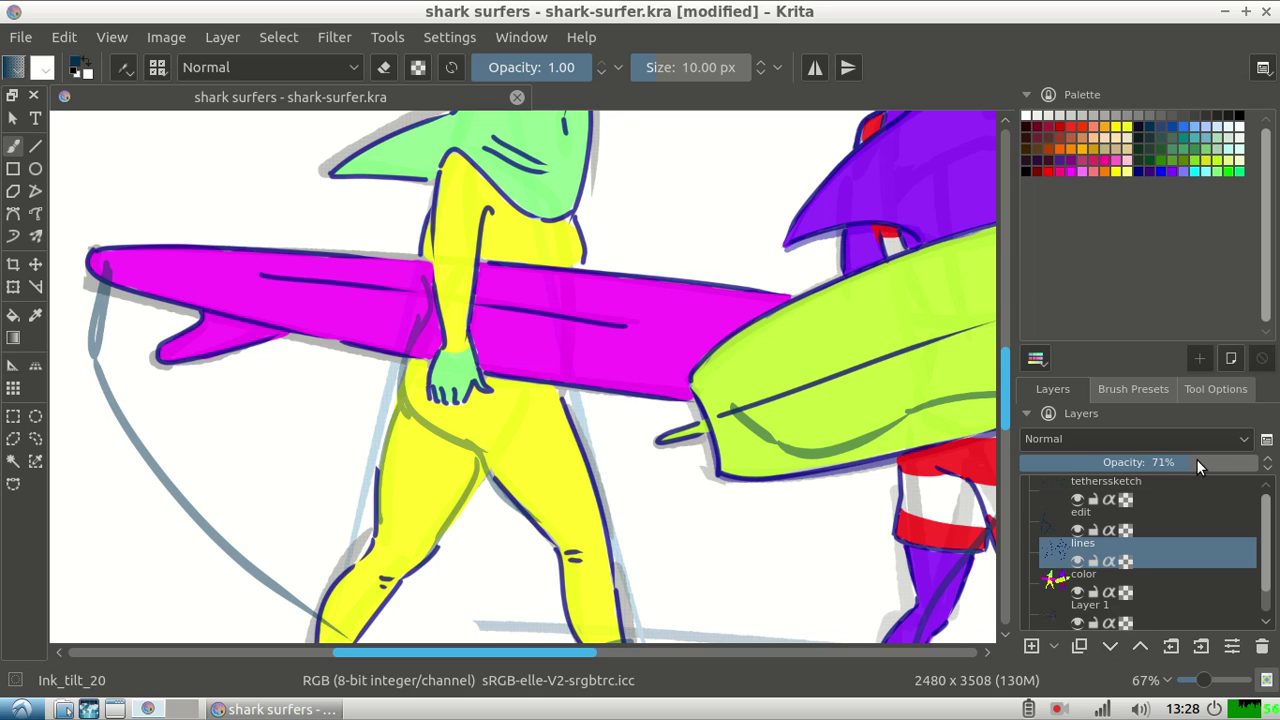
pyautogui.moveTo(1196, 462); pyautogui.dragTo(1256, 462)
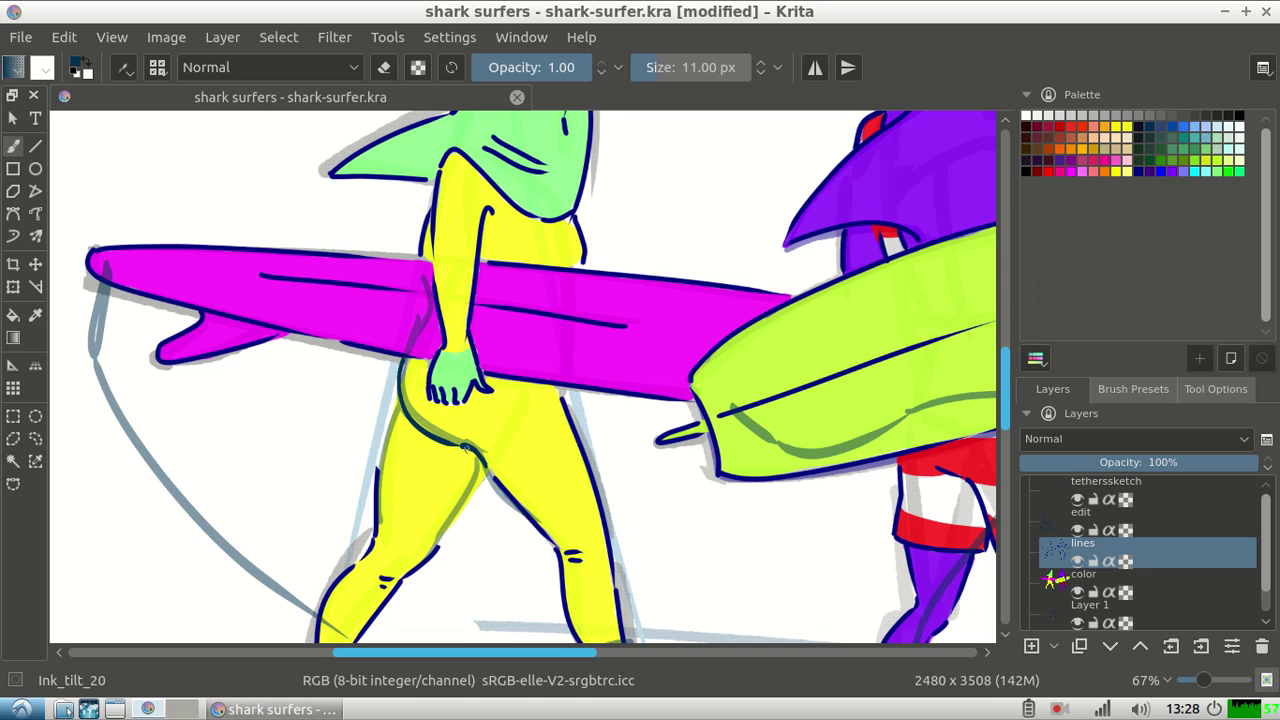
# Step: Undo a thigh line and darken the left leg outline with a 12 px brush
pyautogui.moveTo(463, 447); pyautogui.dragTo(438, 546)
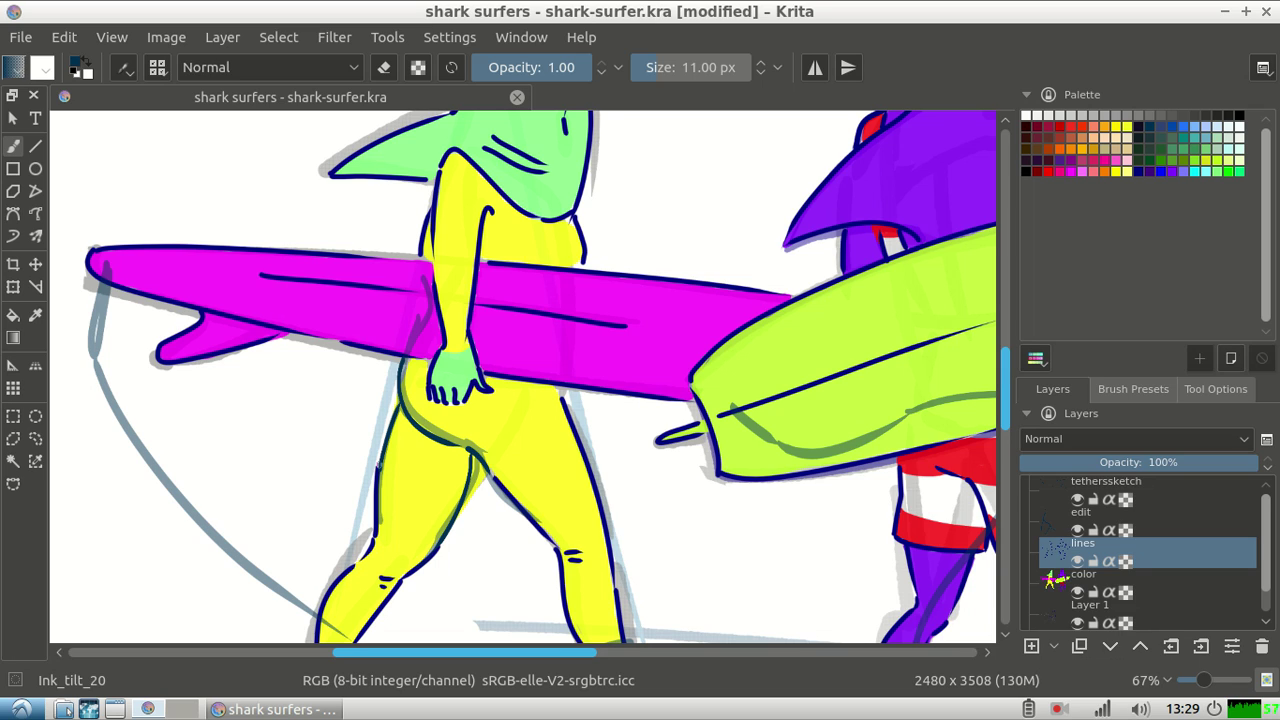
pyautogui.hotkey('ctrl', 'z')
pyautogui.press(']')
pyautogui.moveTo(397, 421); pyautogui.dragTo(380, 488)
# Step: Ink short marks on the magenta surfboard and rough hip strokes, then switch to erase mode
pyautogui.moveTo(507, 284); pyautogui.dragTo(562, 290)
pyautogui.moveTo(578, 268); pyautogui.dragTo(548, 330)
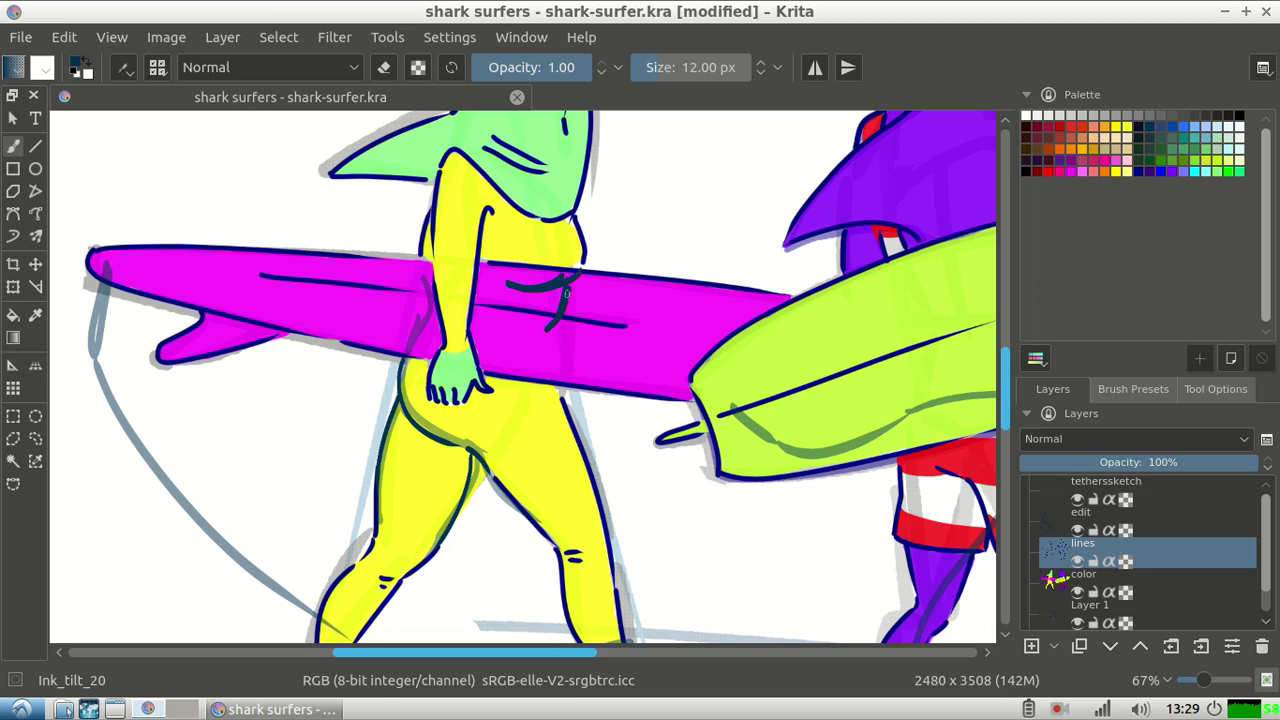
pyautogui.moveTo(566, 294); pyautogui.dragTo(530, 340)
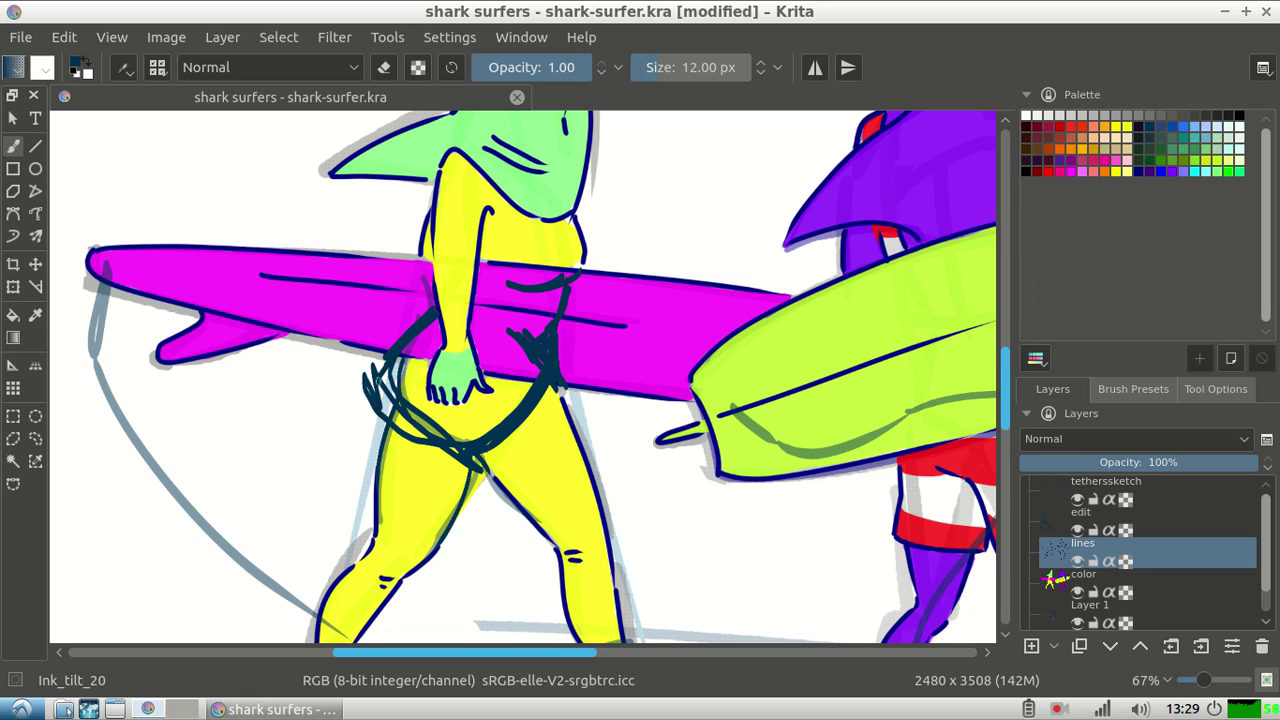
pyautogui.press('e')
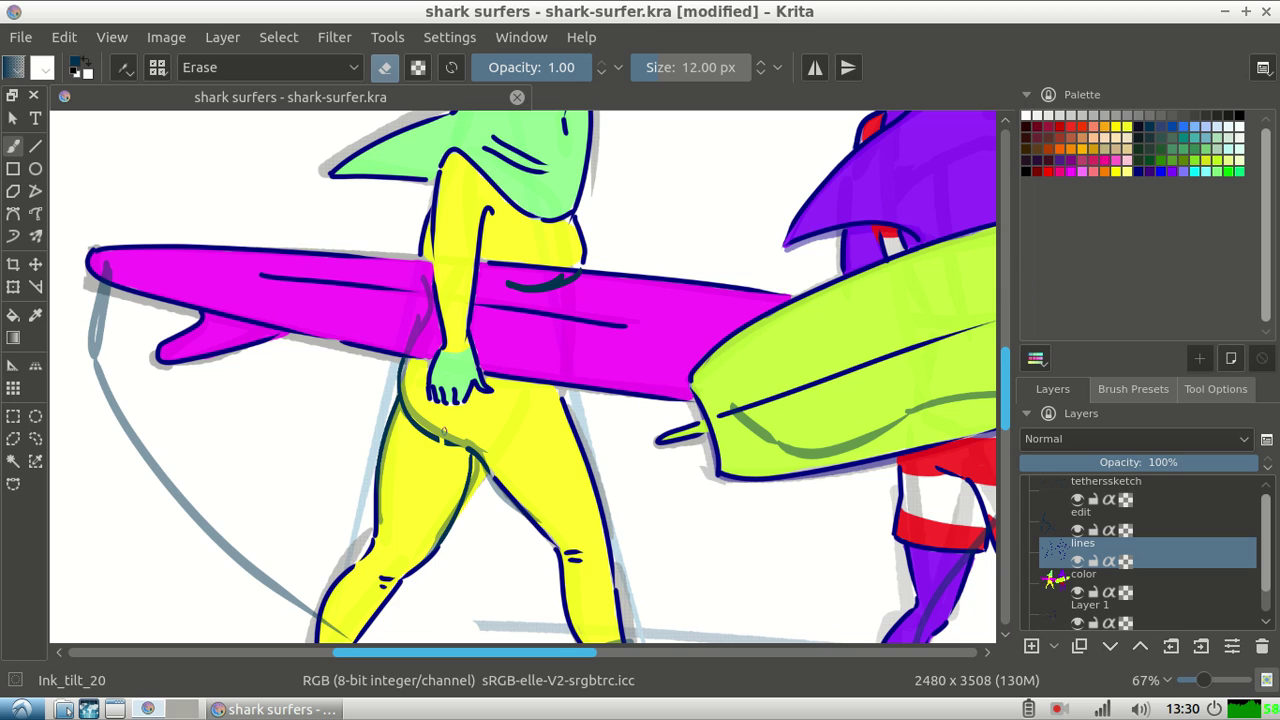
# Step: Zoom in to check the surfboard and hand, zoom back out, and leave erase mode
pyautogui.press('+')
pyautogui.press('+')
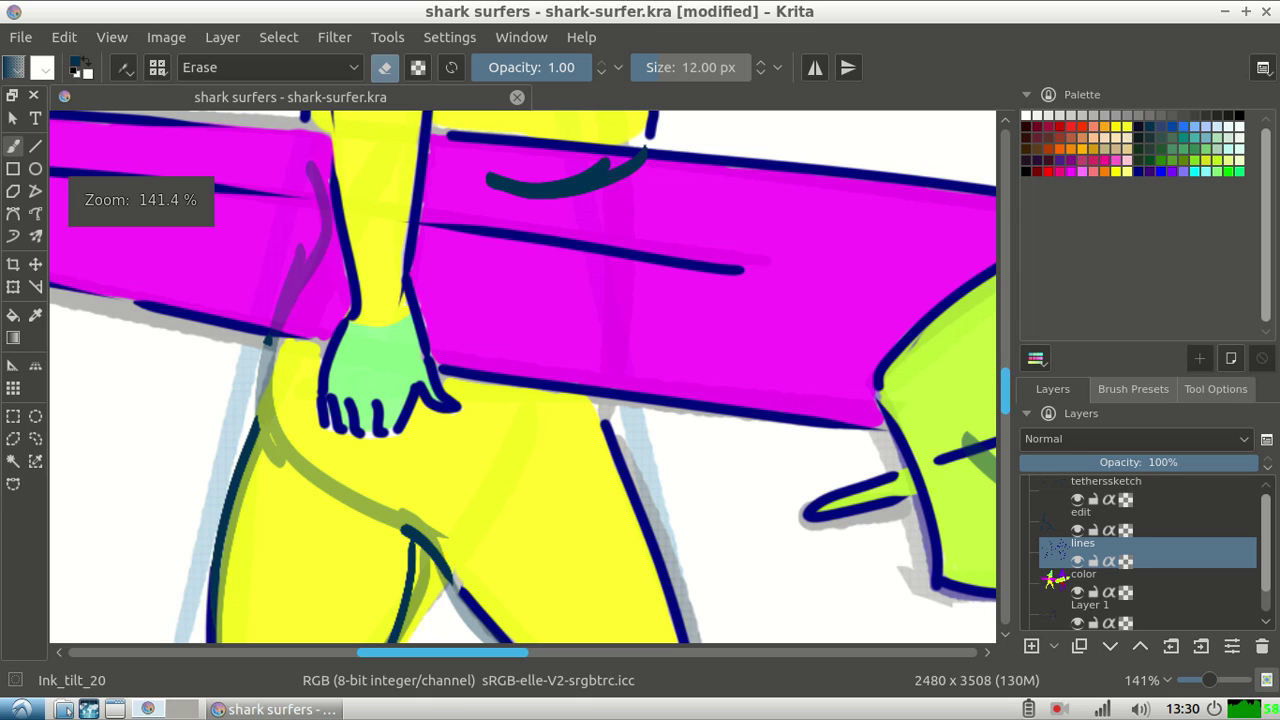
pyautogui.press('e')
pyautogui.press('-')
pyautogui.press('-')
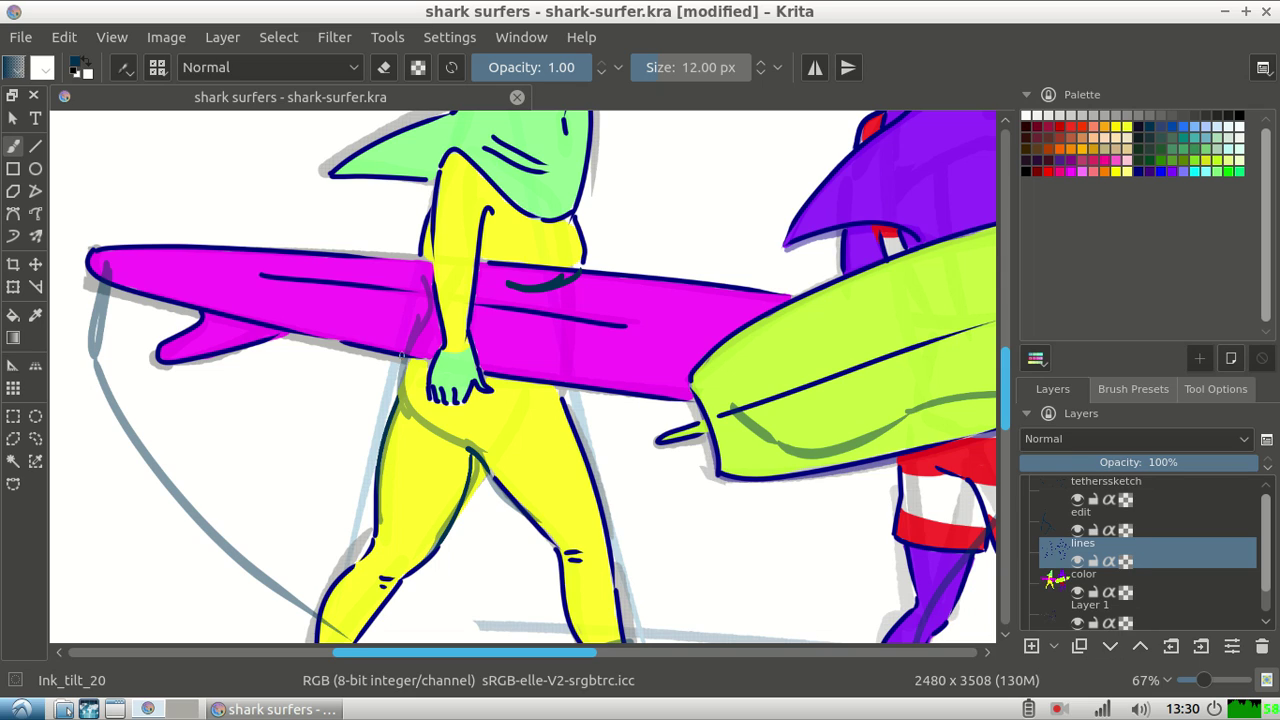
# Step: Trace the yellow figure's buttock outline, reshape the hip contour, then mirror the view with M
pyautogui.moveTo(405, 353); pyautogui.dragTo(441, 437)
pyautogui.moveTo(455, 450); pyautogui.dragTo(398, 398)
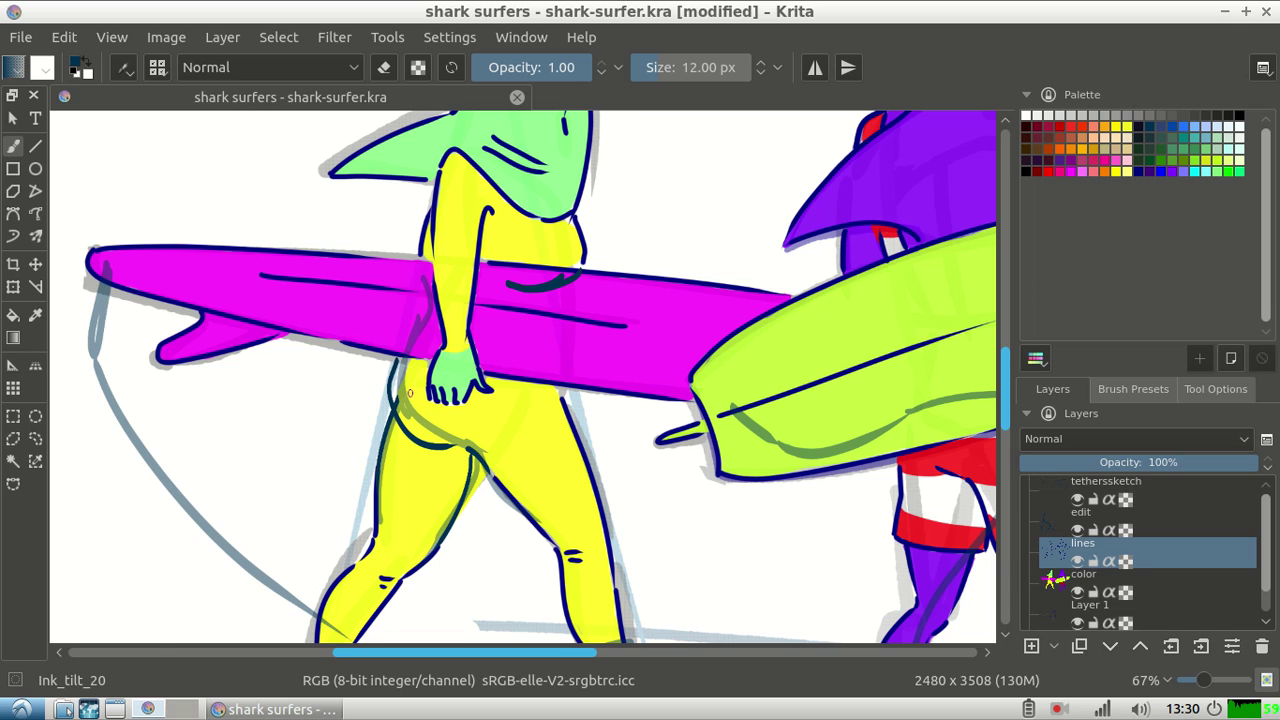
pyautogui.press('m')
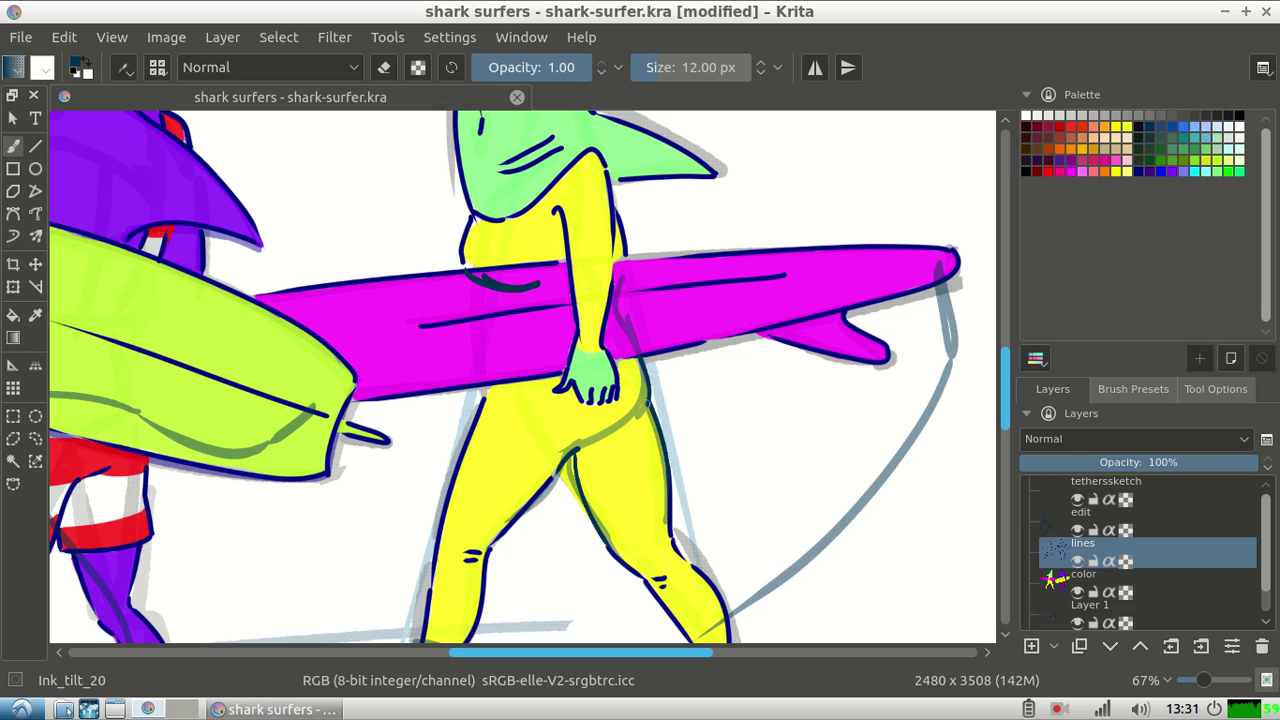
# Step: Ink the hip's edge and the hip-and-buttock curve, then move down to the color layer
pyautogui.moveTo(643, 400); pyautogui.dragTo(648, 416)
pyautogui.moveTo(650, 356); pyautogui.dragTo(584, 450)
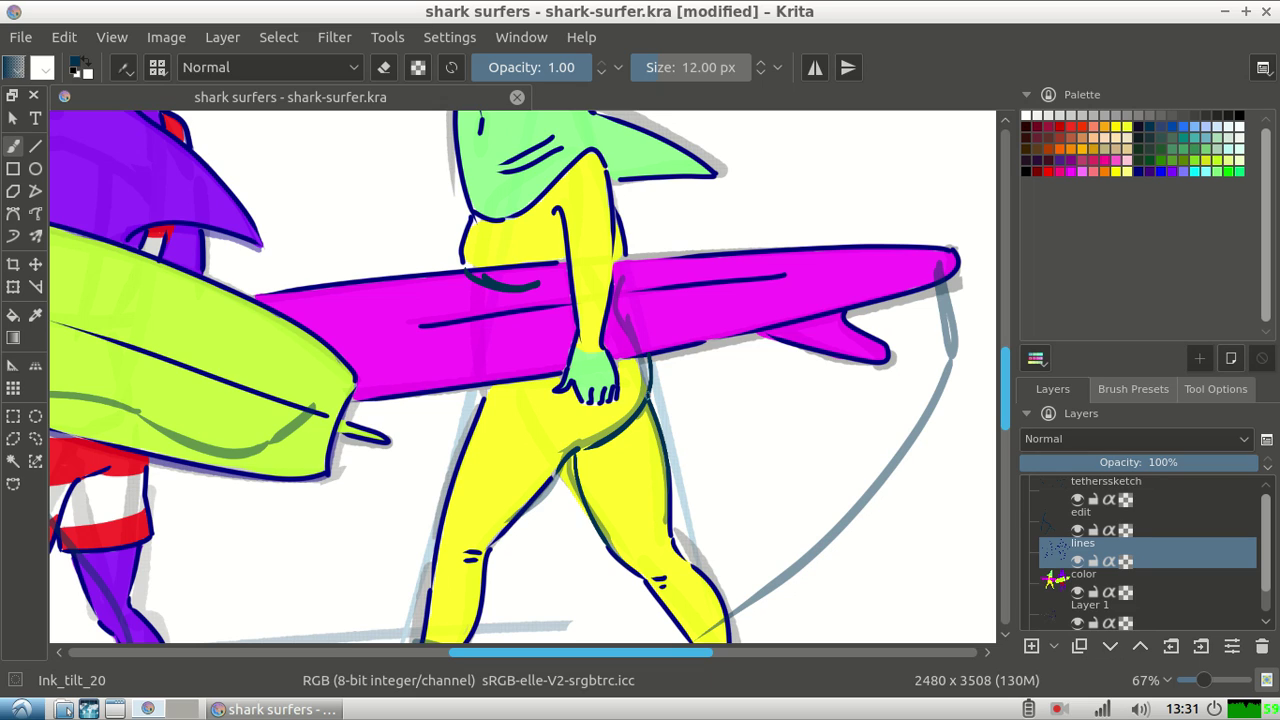
pyautogui.press('pagedown')
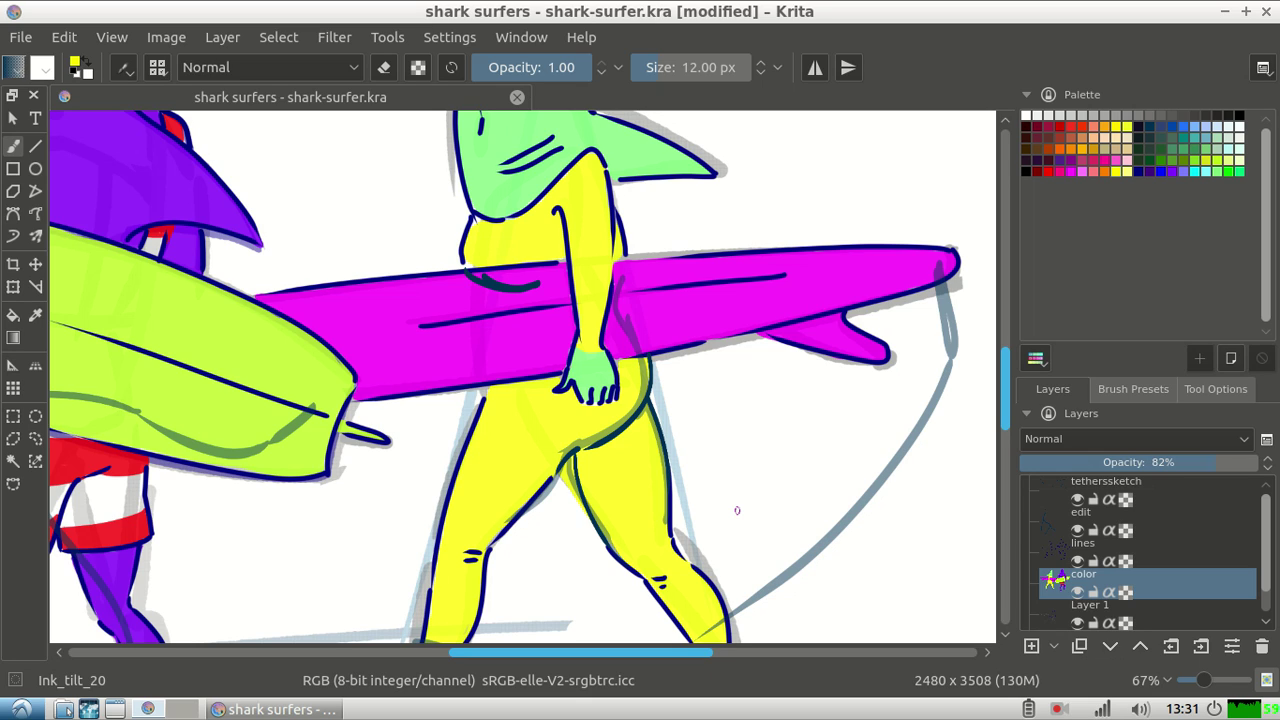
# Step: Delete the edit layer, switch the brush to erasing, and return to the lines layer
pyautogui.hotkey('shift', 'Delete')
pyautogui.press('e')
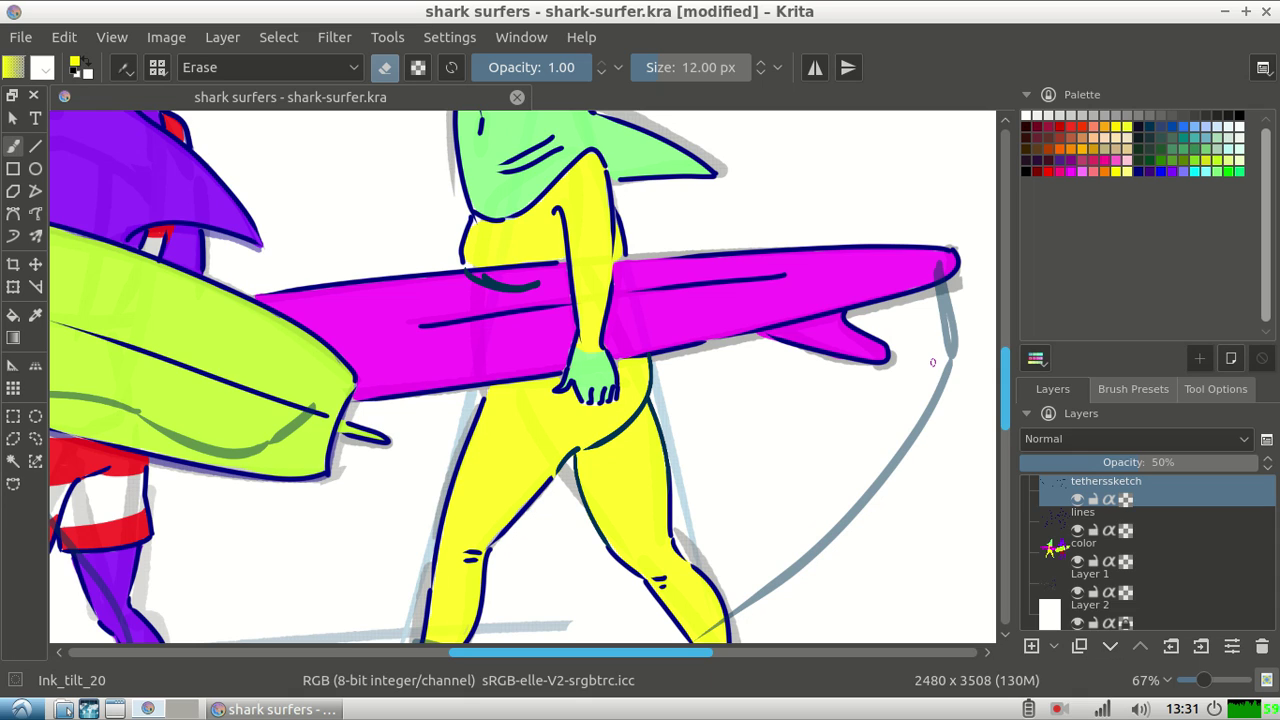
pyautogui.press('pagedown')
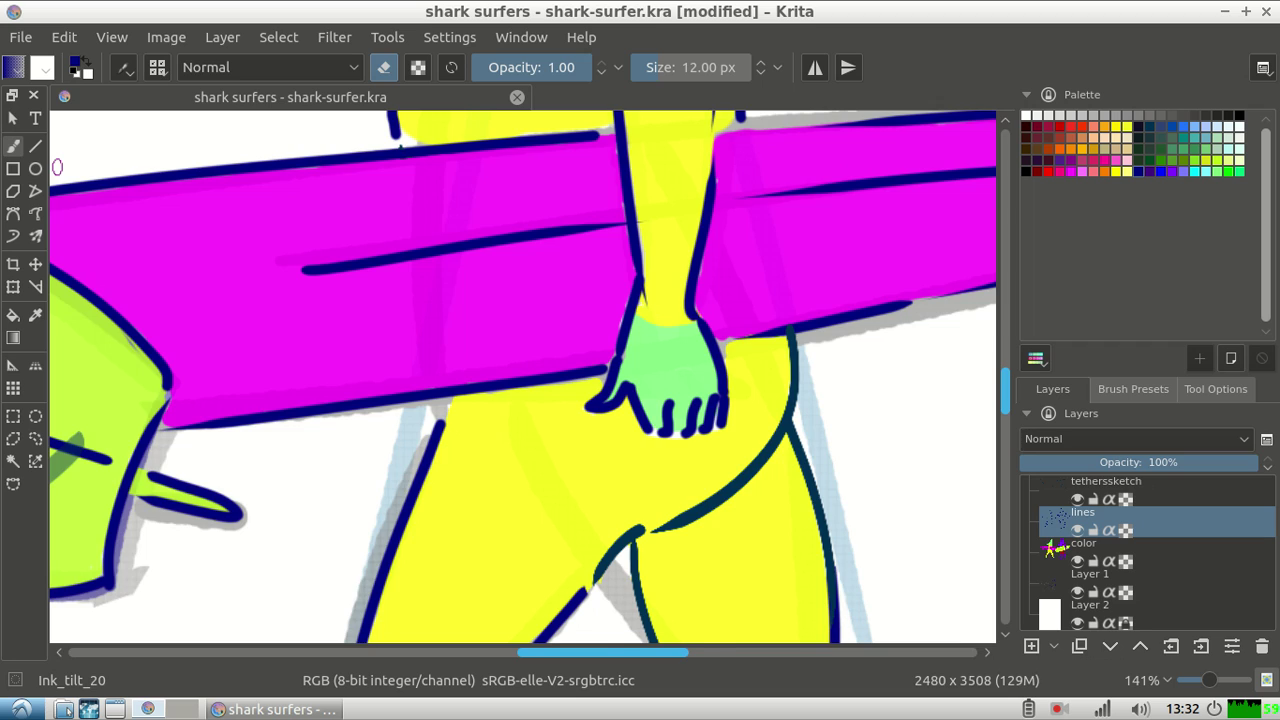
# Step: Toggle the eraser and zoom out to see the full shark-surfers canvas
pyautogui.press('e')
pyautogui.scroll(10, 949, 356)
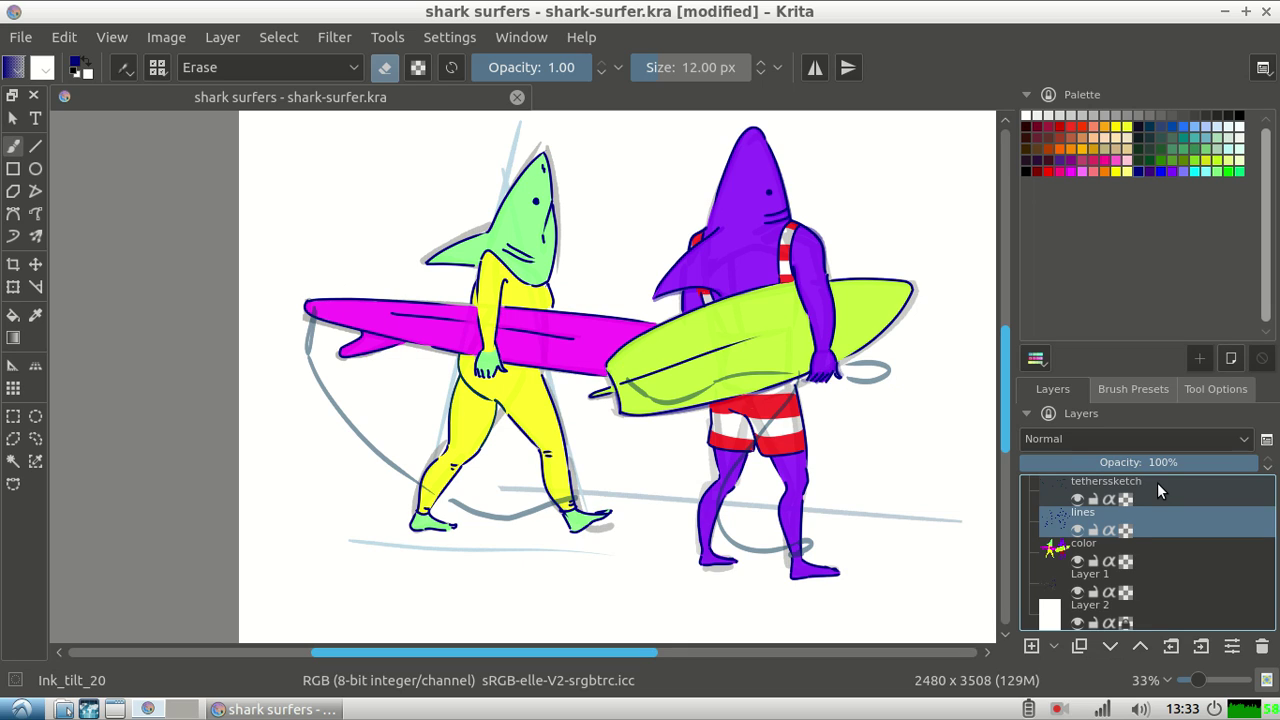
# Step: Add a new empty layer for the leashes and show the Ink brush presets
pyautogui.press('Insert')
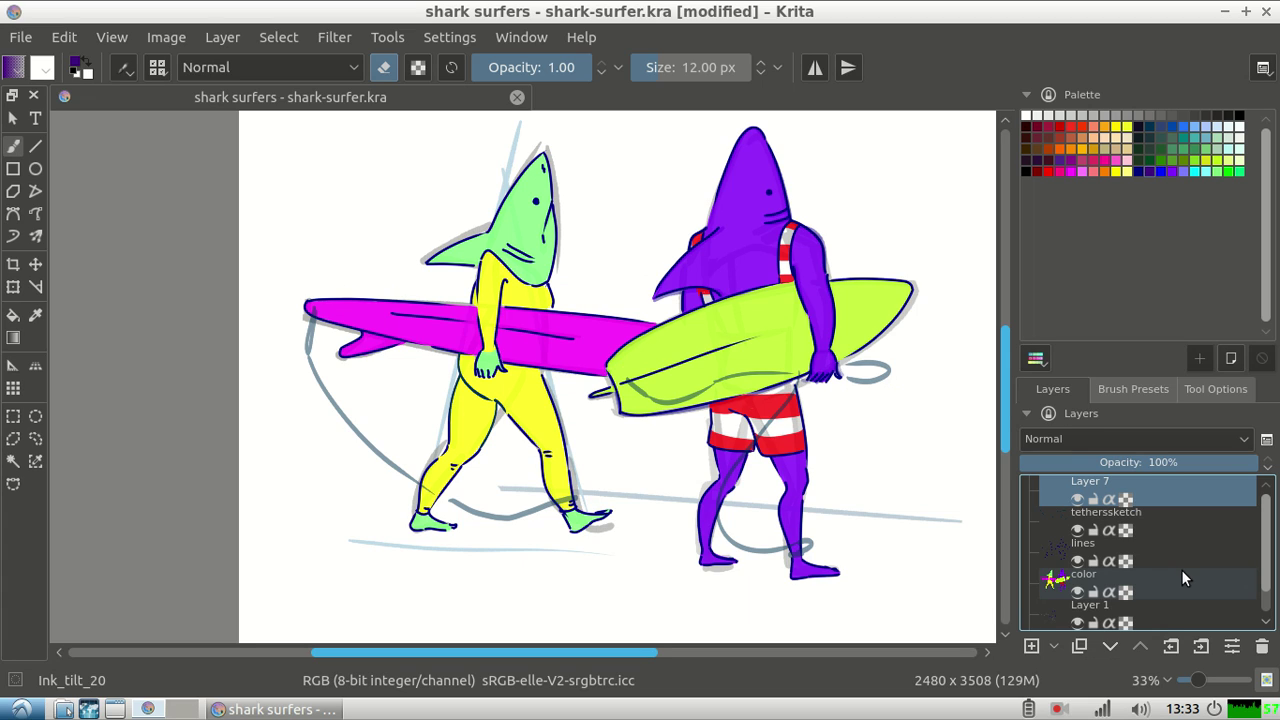
pyautogui.click(1133, 389)
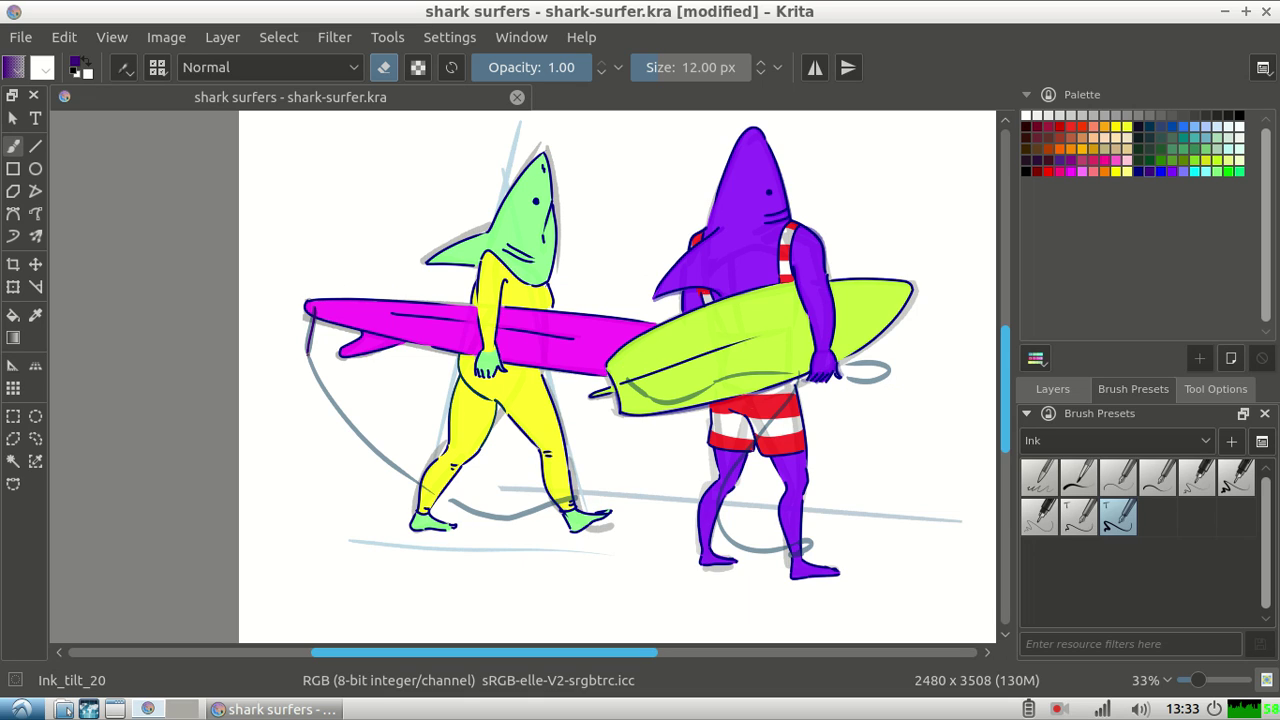
# Step: Draw and undo the pink-board-to-yellow-feet leash, zoom in, and start lowering Layer 7
pyautogui.moveTo(307, 310); pyautogui.dragTo(570, 500)
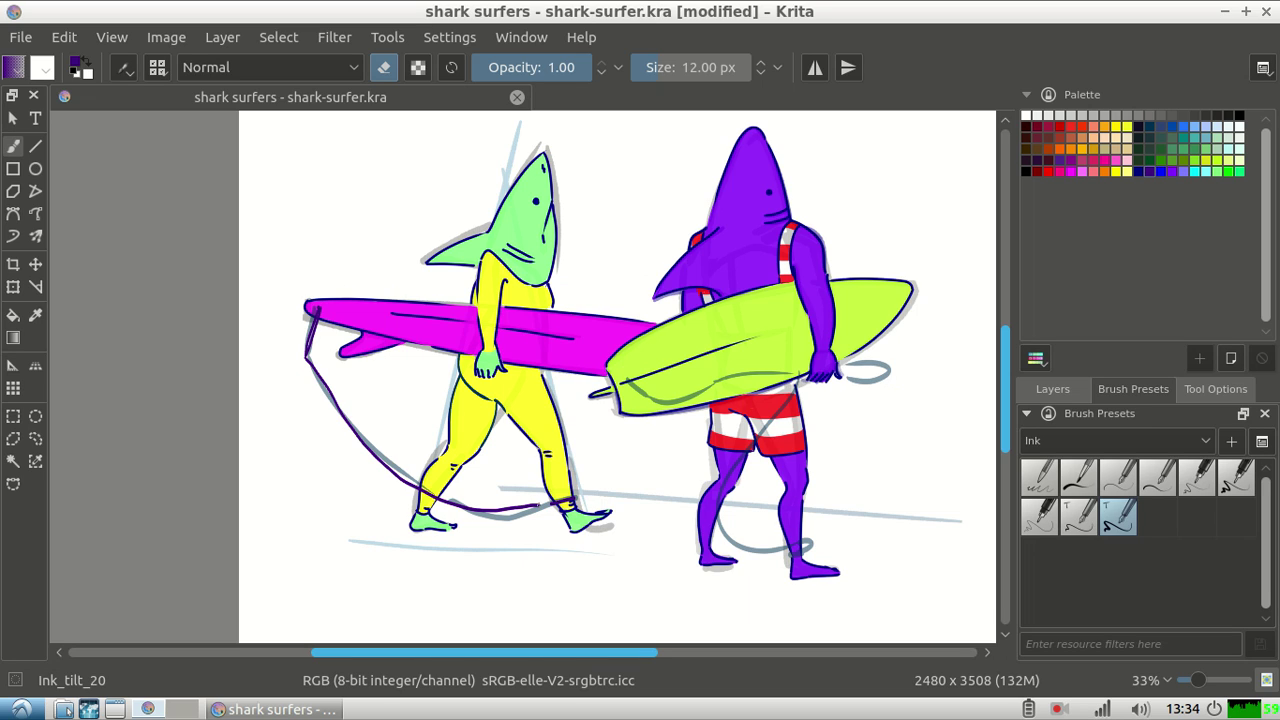
pyautogui.hotkey('ctrl', 'z')
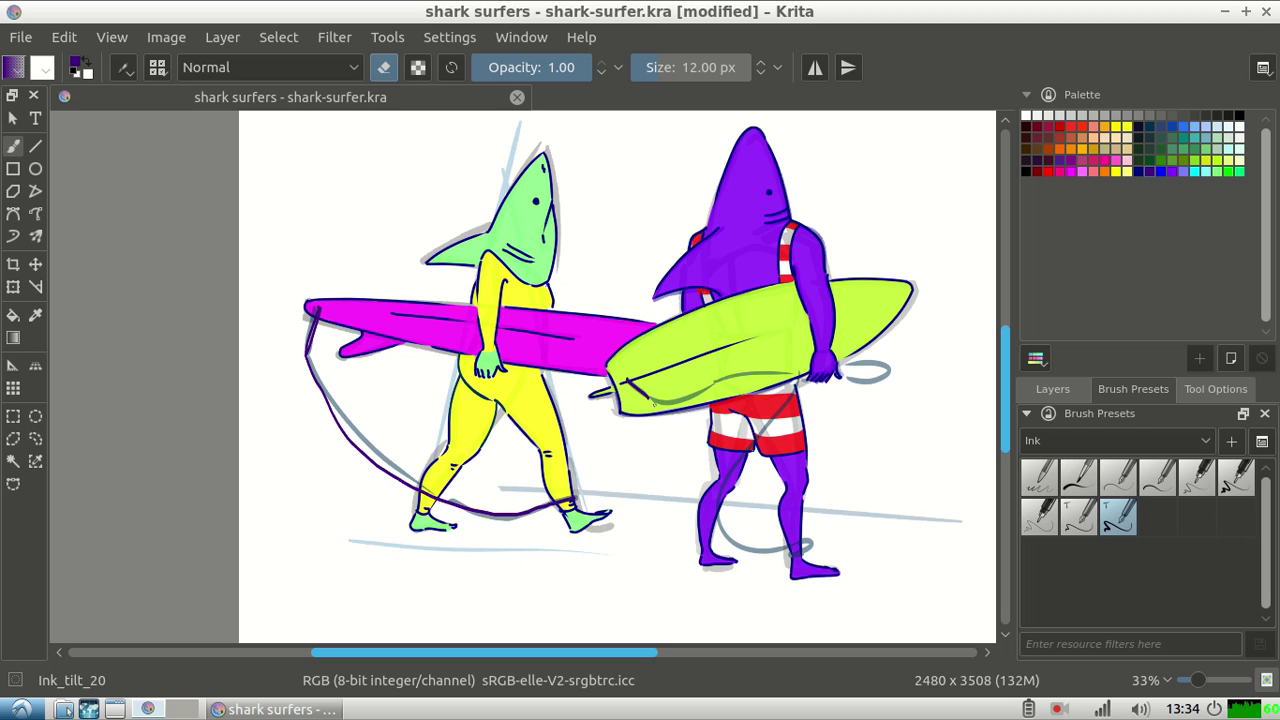
pyautogui.scroll(2, 654, 404)
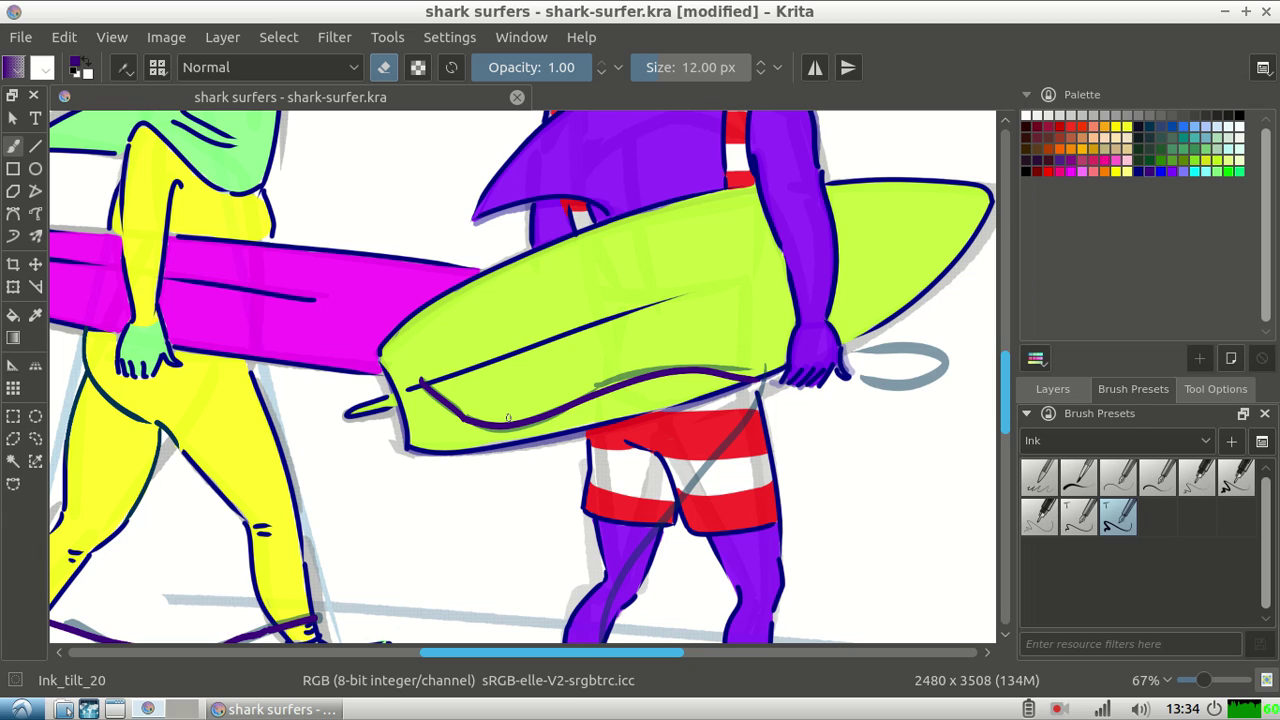
pyautogui.click(1052, 389)
pyautogui.moveTo(1141, 496); pyautogui.dragTo(1156, 547)
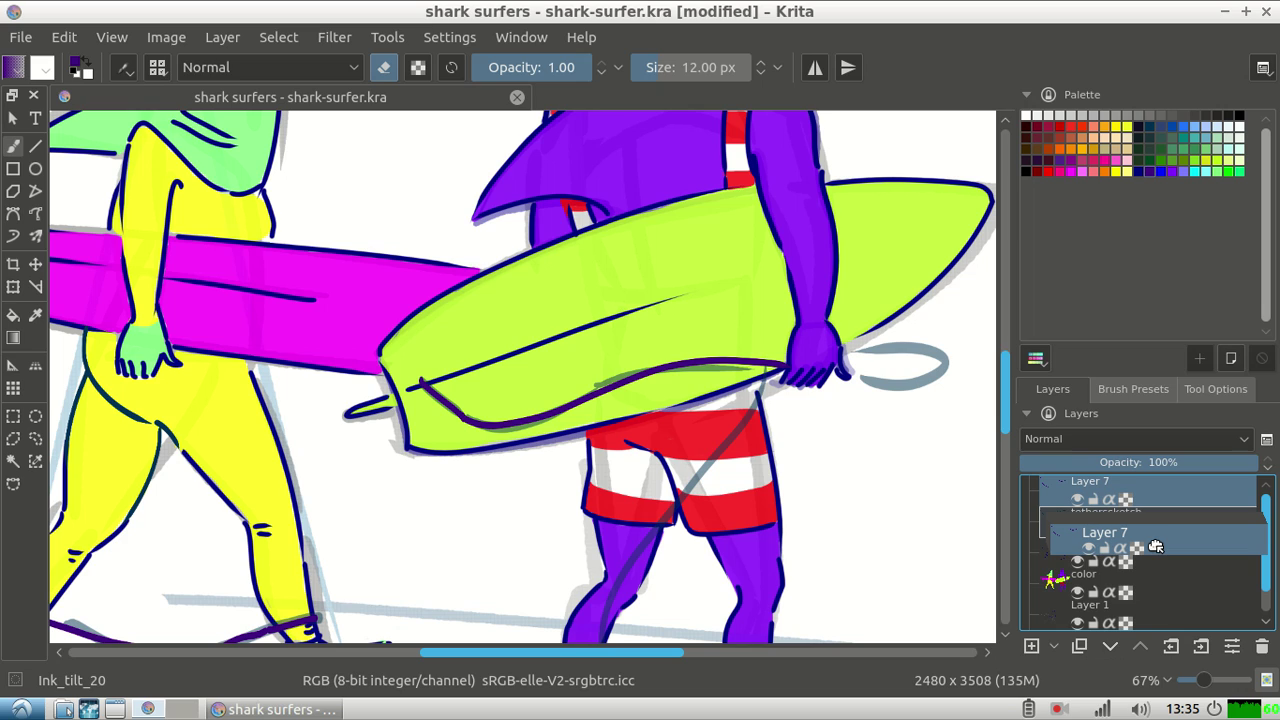
# Step: Move Layer 7 just above the lines layer, then zoom out to see the whole drawing
pyautogui.moveTo(1155, 546); pyautogui.dragTo(1155, 548)
pyautogui.moveTo(1155, 547); pyautogui.dragTo(1155, 552)
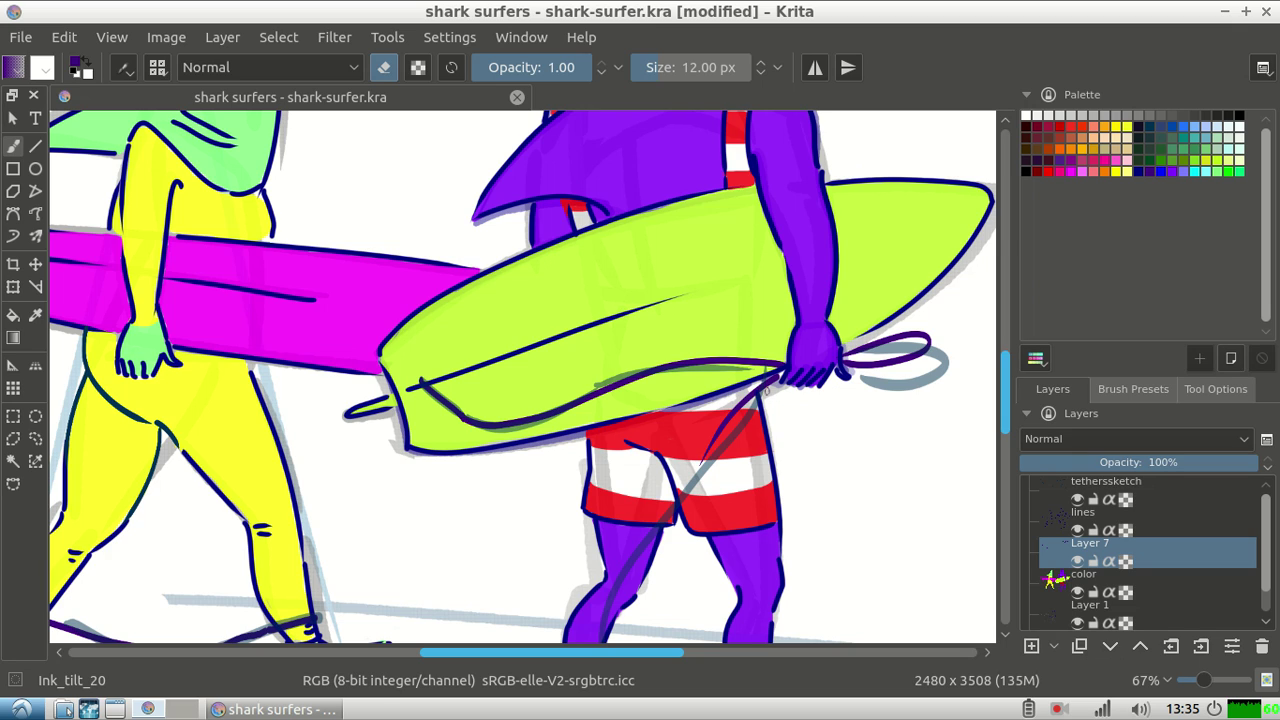
pyautogui.hotkey('ctrl', 'pageup')
pyautogui.scroll(-5, 961, 473)
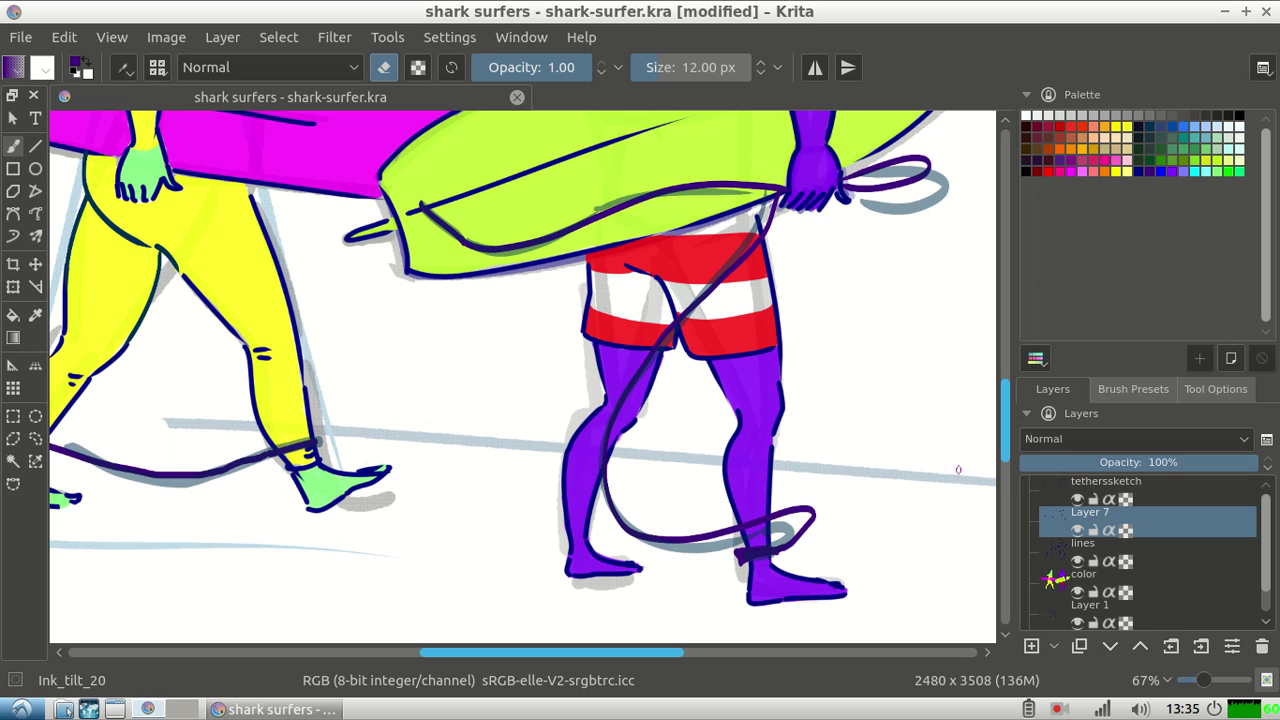
pyautogui.press('-')
pyautogui.press('-')
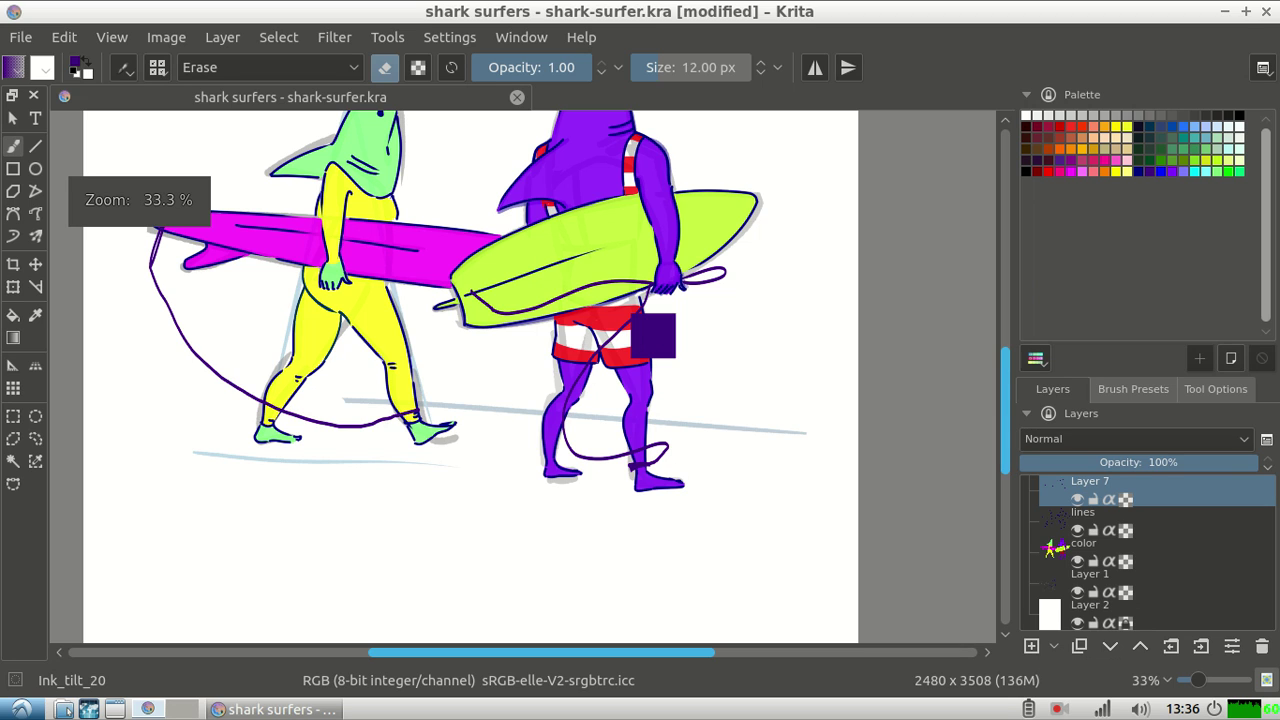
# Step: Turn the eraser off and zoom to 100% to refine the leash around the hand
pyautogui.press('e')
pyautogui.press('1')
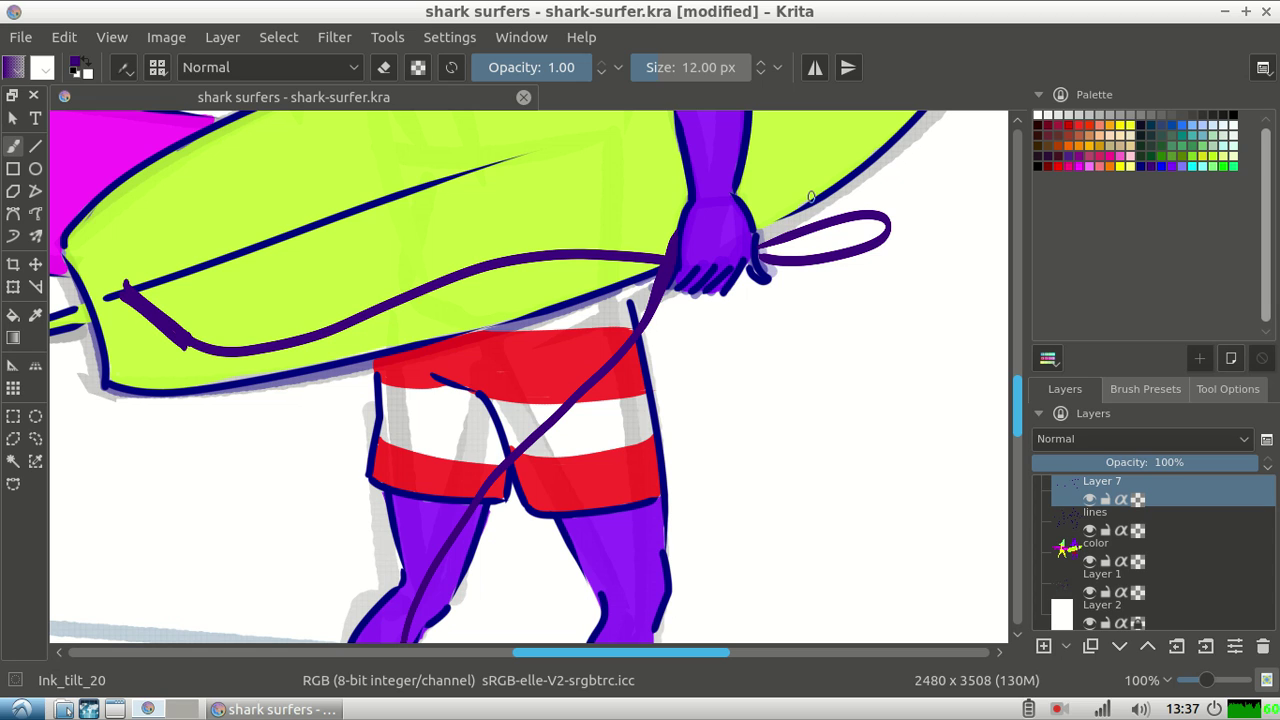
# Step: Zoom out to show the legs and feet, and switch the brush back to erasing
pyautogui.press('-')
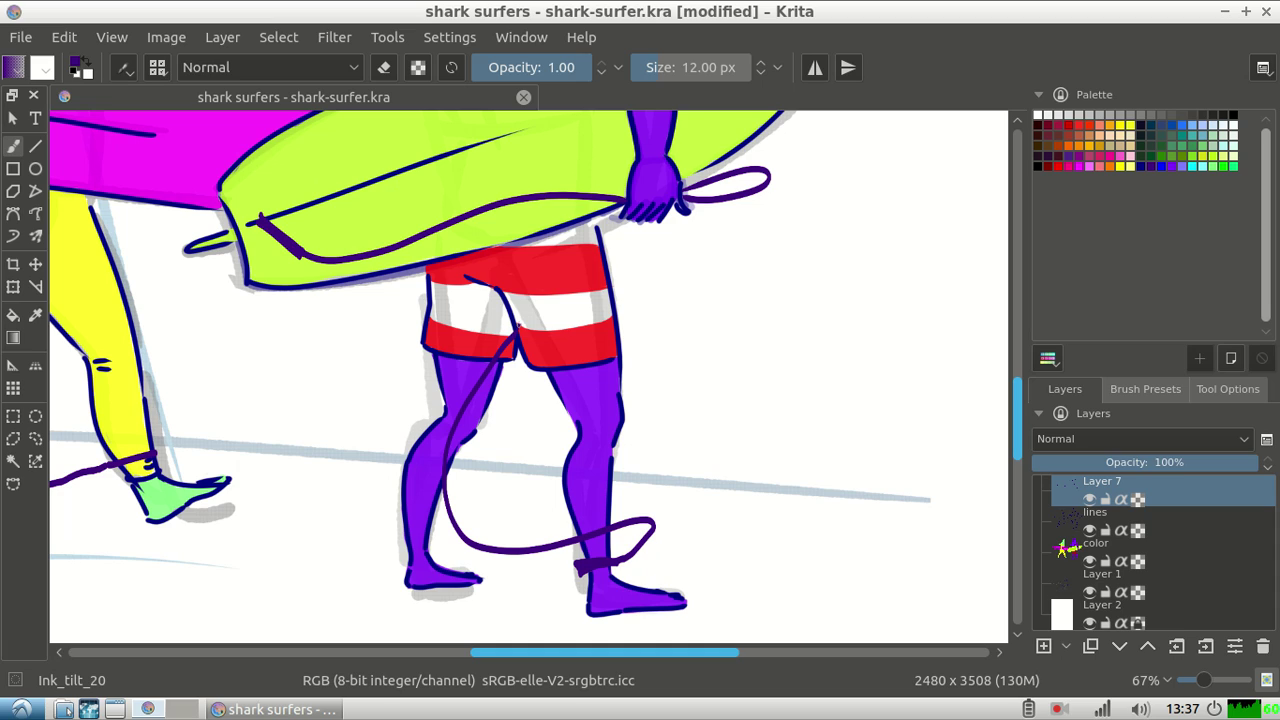
pyautogui.press('e')
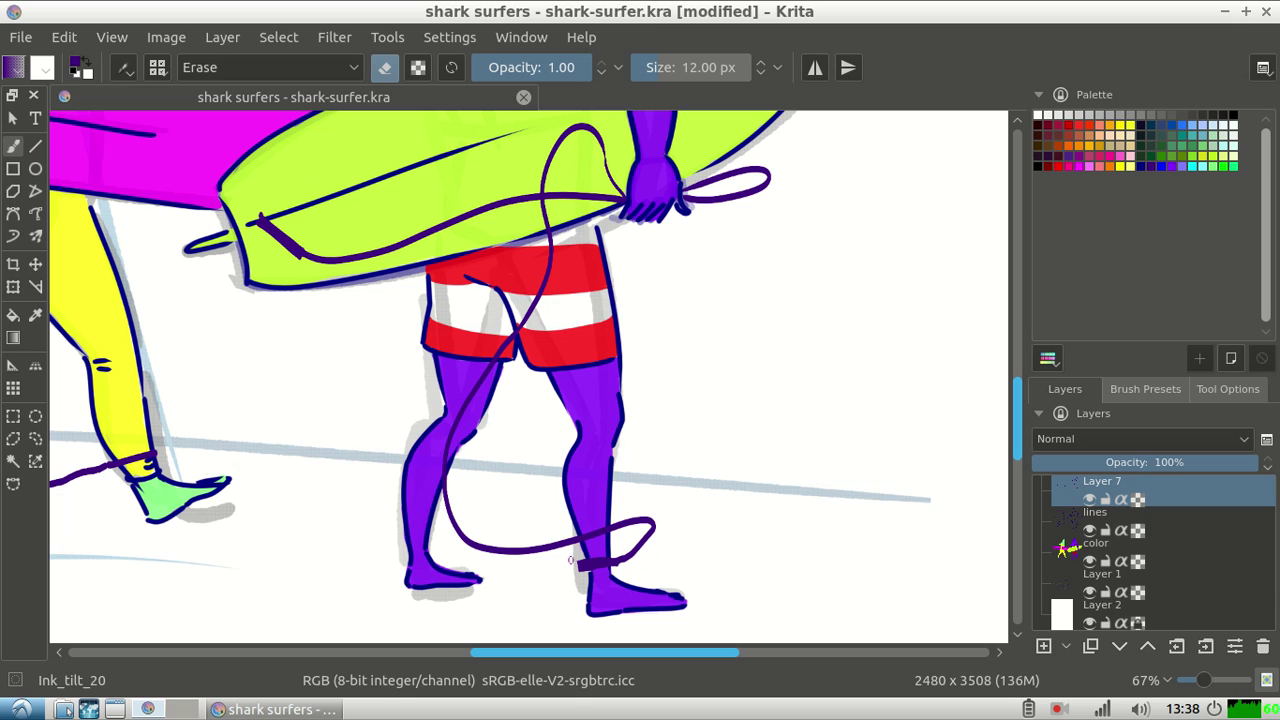
# Step: Zoom out to fit the whole page in view
pyautogui.press('2')
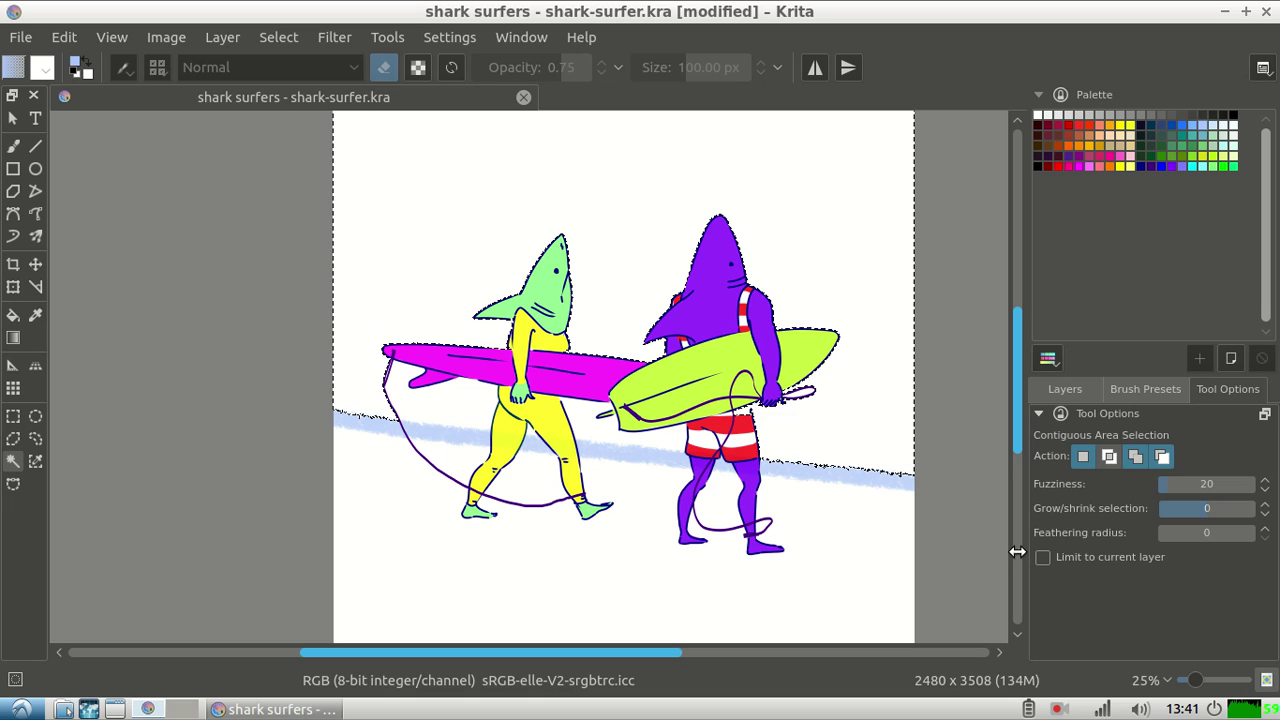
# Step: Switch the selection action to Add using the Shift shortcut
pyautogui.press('shift')
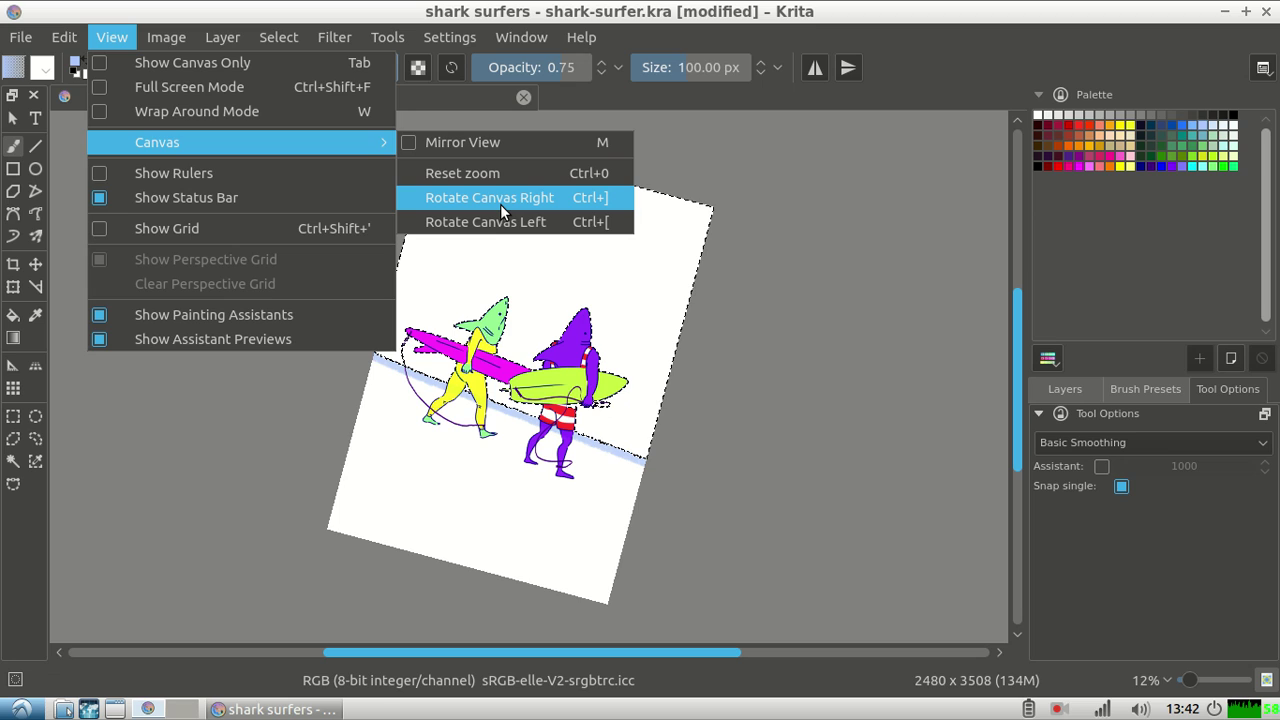
# Step: Rotate the canvas right so the drawing lies sideways
pyautogui.click(500, 204)
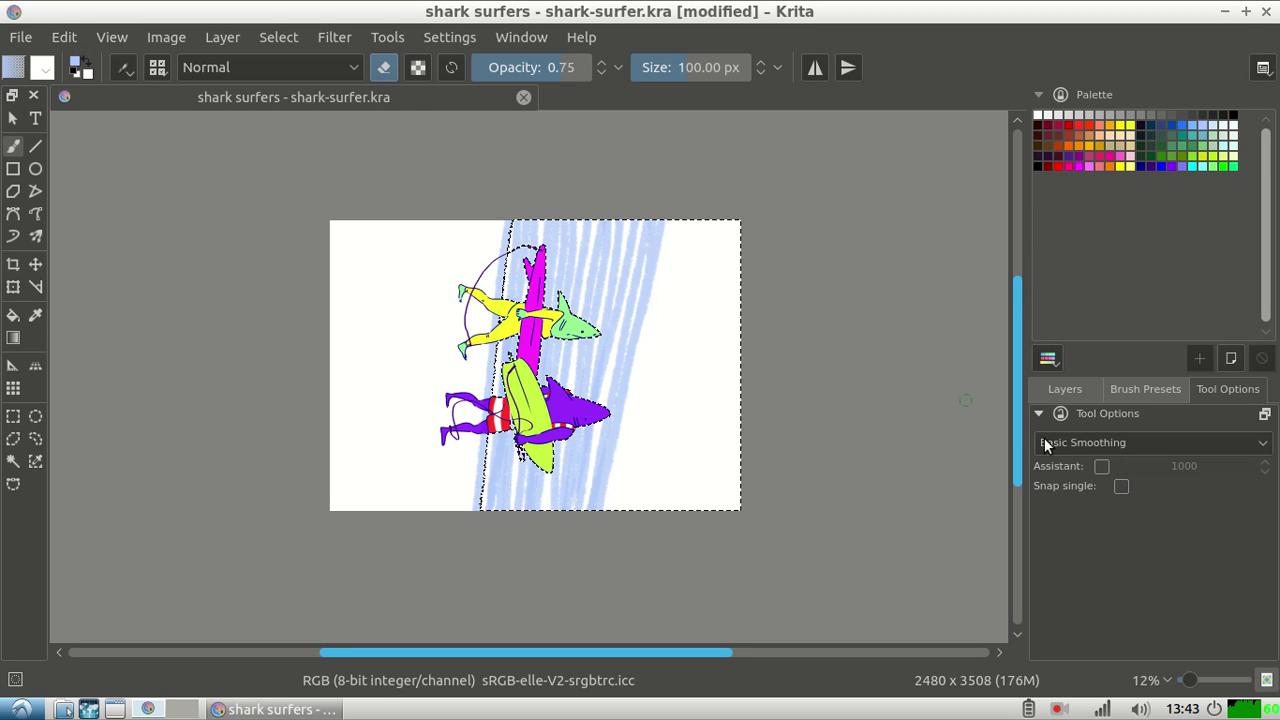